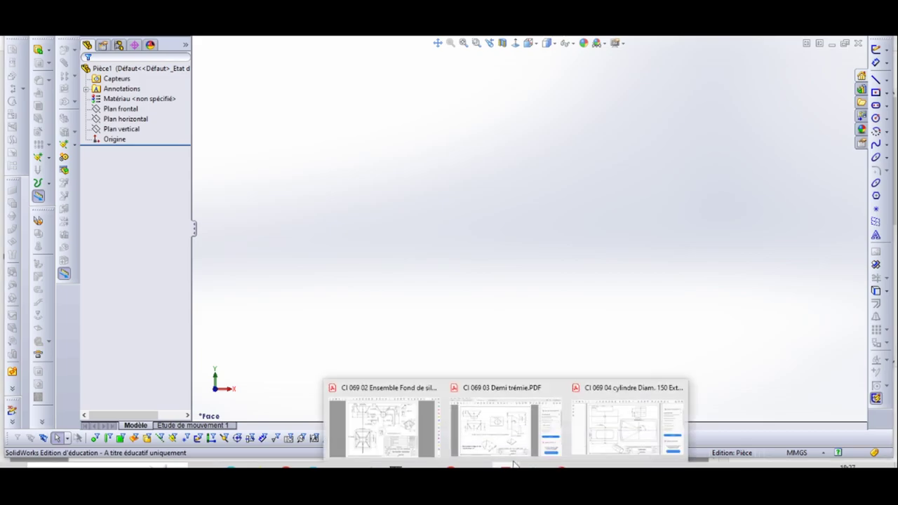
Step: Consult the silo-bottom assembly drawing, then draw a vertical construction line through the origin in a new sketch on Plan frontal
click(369, 430)
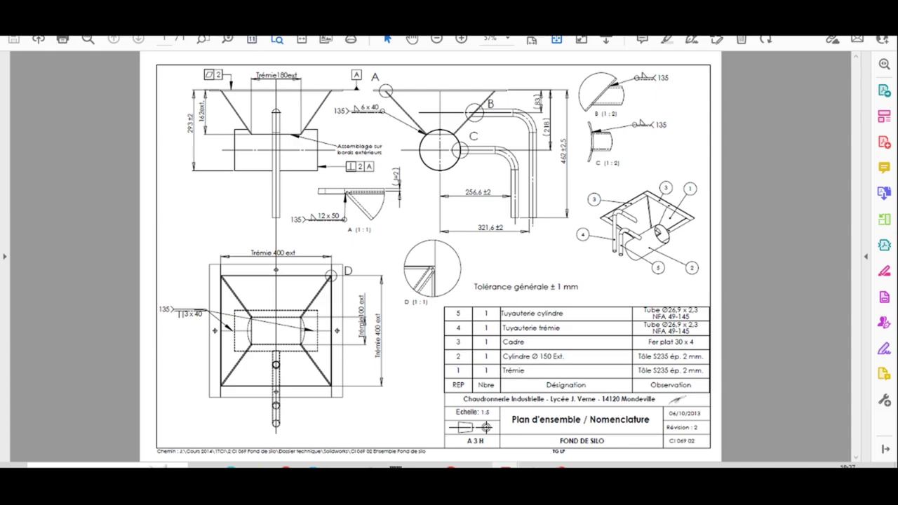
key(ctrl+Tab)
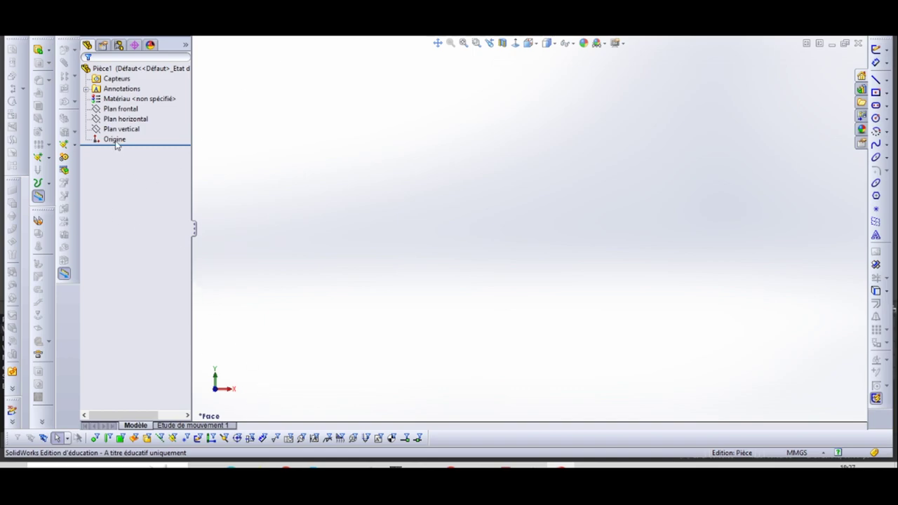
click(119, 108)
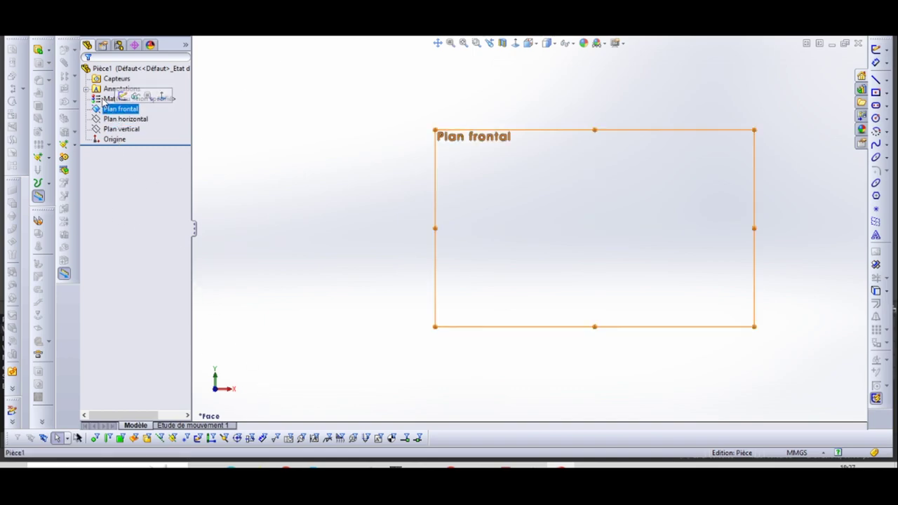
click(123, 96)
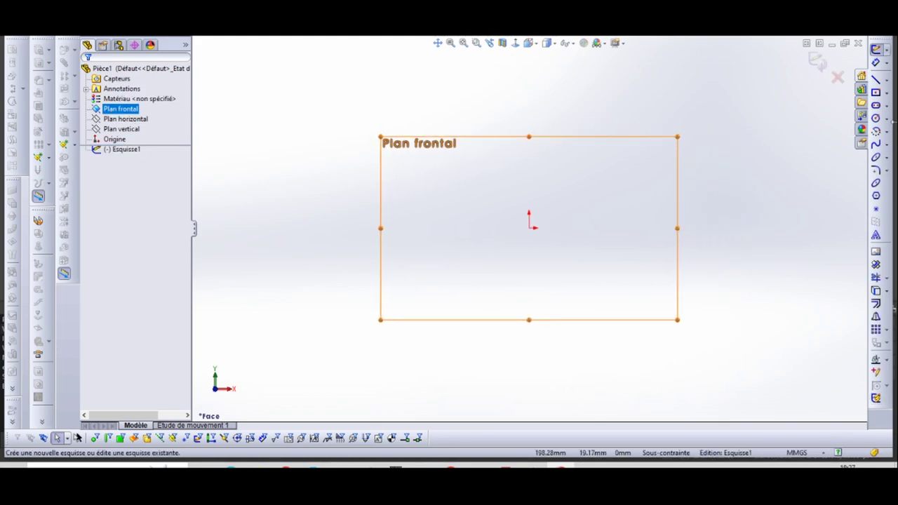
click(888, 83)
click(835, 89)
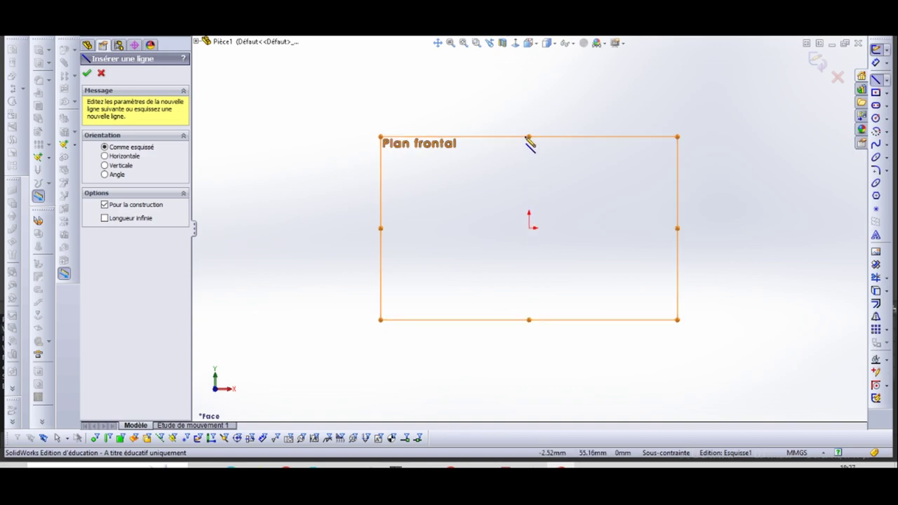
mouse_move(529, 153)
mouse_down()
mouse_move(550, 257)
mouse_move(552, 302)
mouse_move(541, 313)
mouse_move(551, 307)
mouse_up()
key(Escape)
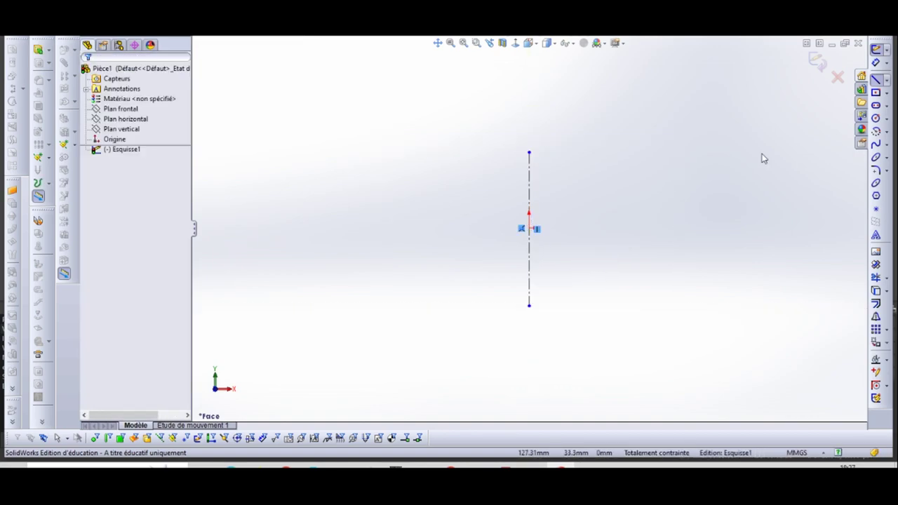
Step: Draw a horizontal line about 63 mm long from the origin and a vertical line about 34 mm up from its end, mirroring both about the construction line
click(876, 79)
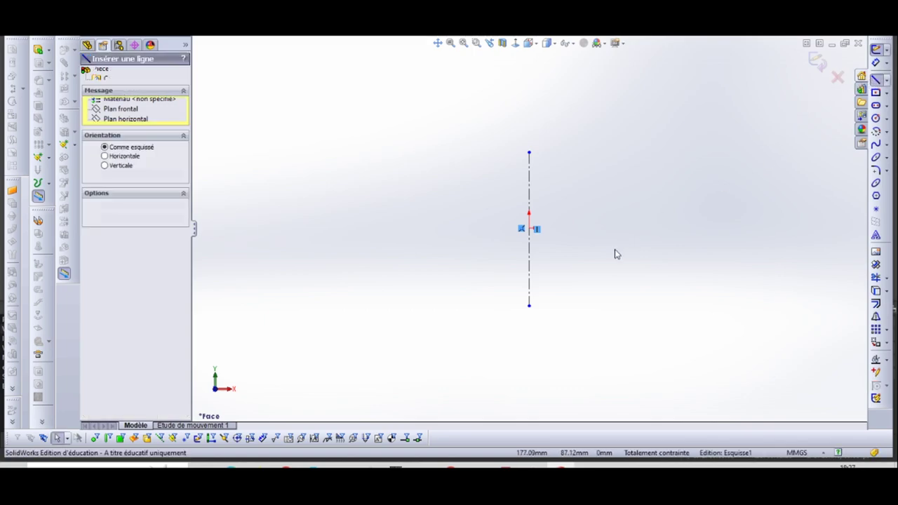
drag(539, 232, 636, 229)
click(636, 229)
double_click(635, 172)
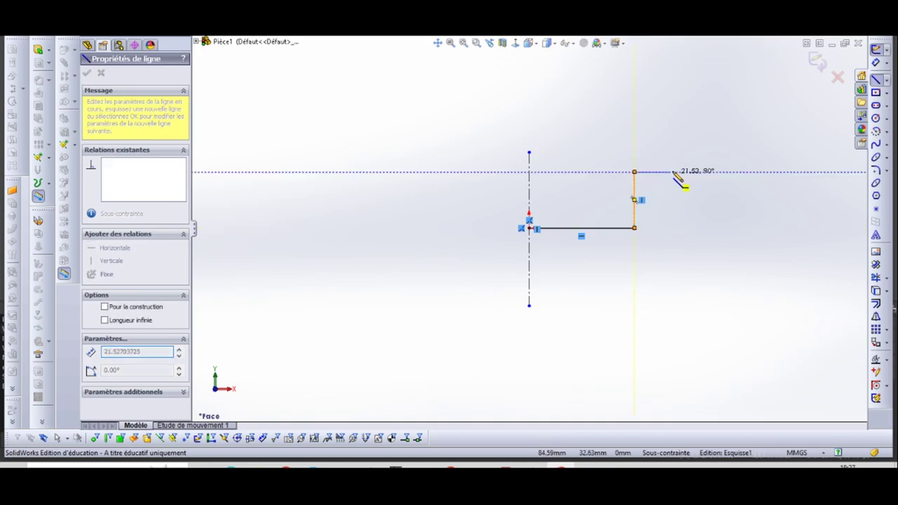
key(Escape)
mouse_move(447, 110)
mouse_down()
mouse_move(668, 401)
mouse_move(716, 361)
mouse_up()
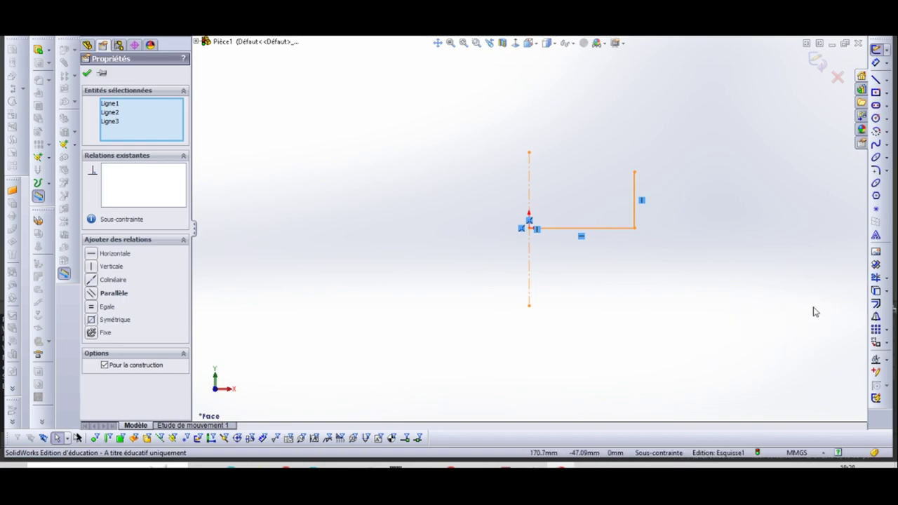
click(877, 319)
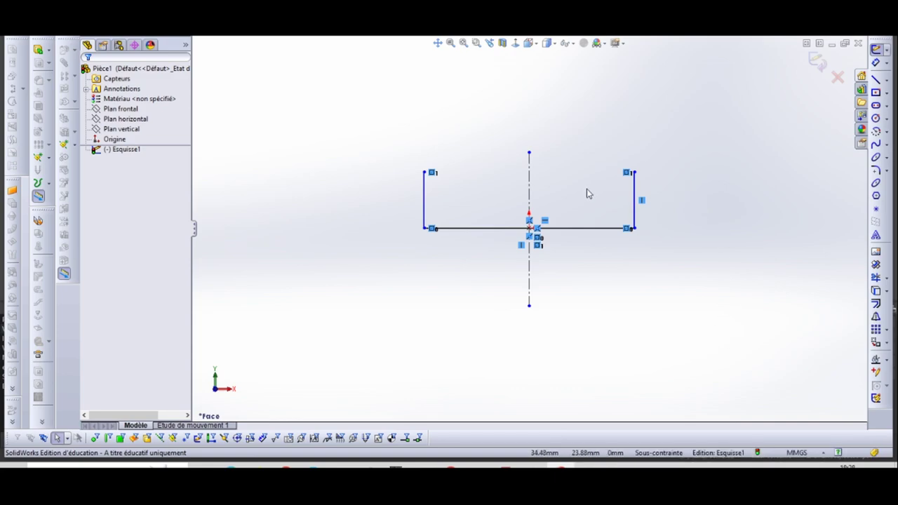
Step: Dimension the profile's base line at 180 mm and its side line at 50 mm, and close the sketch
mouse_move(484, 466)
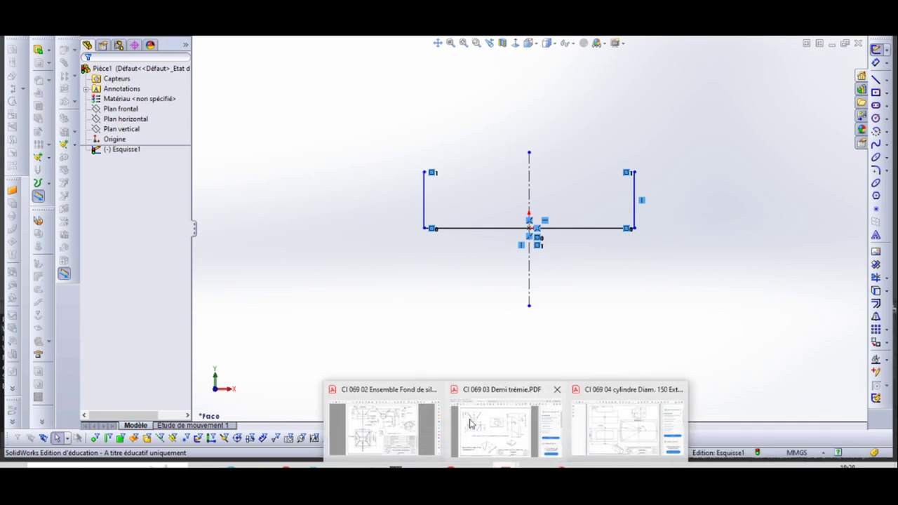
click(502, 442)
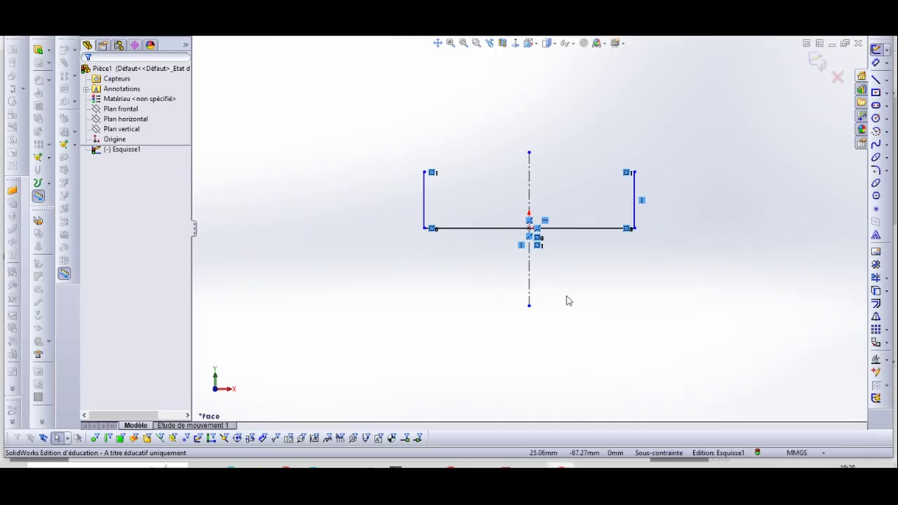
click(876, 64)
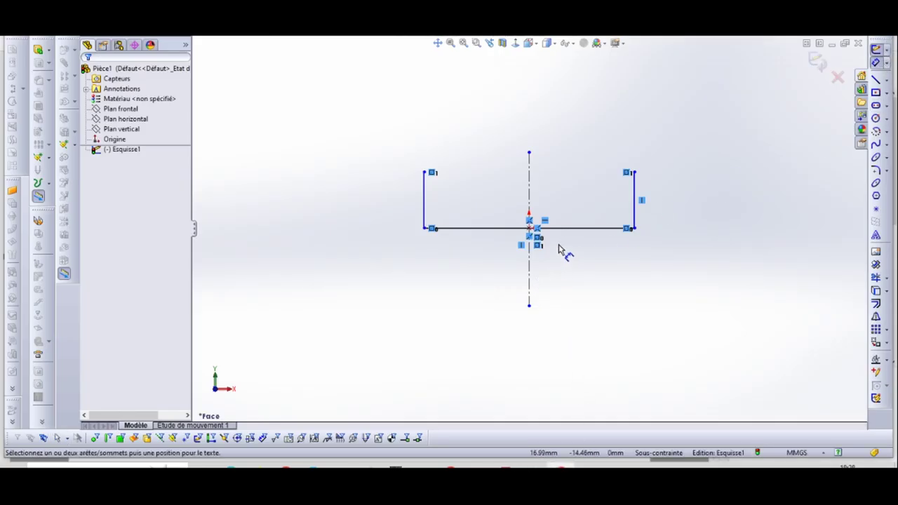
click(561, 229)
click(532, 323)
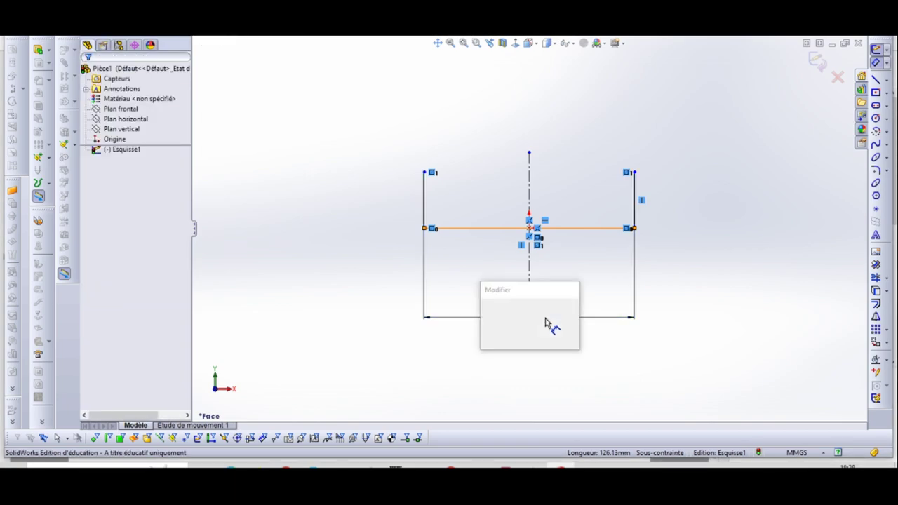
key(Return)
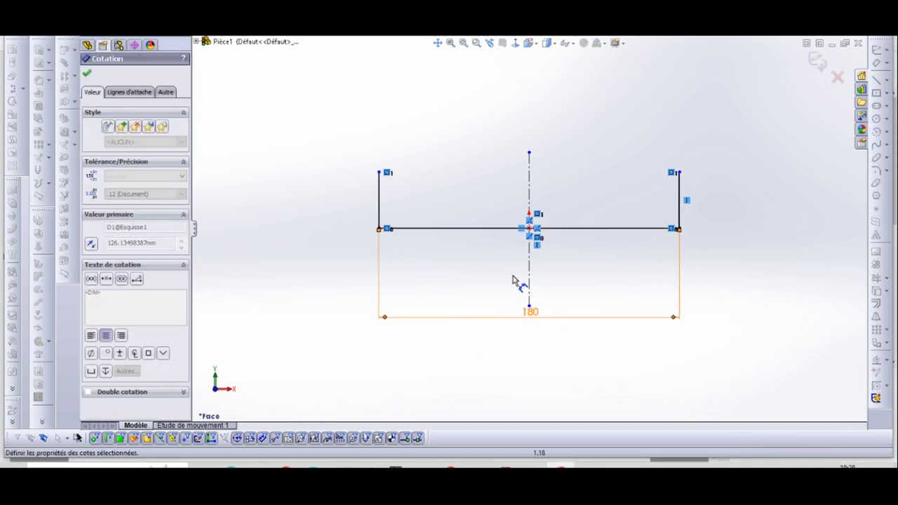
click(382, 205)
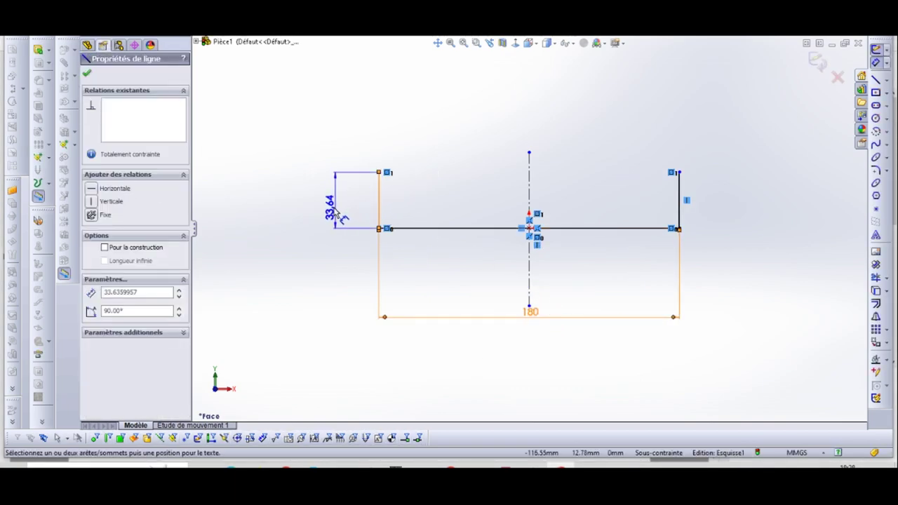
click(333, 205)
text(50)
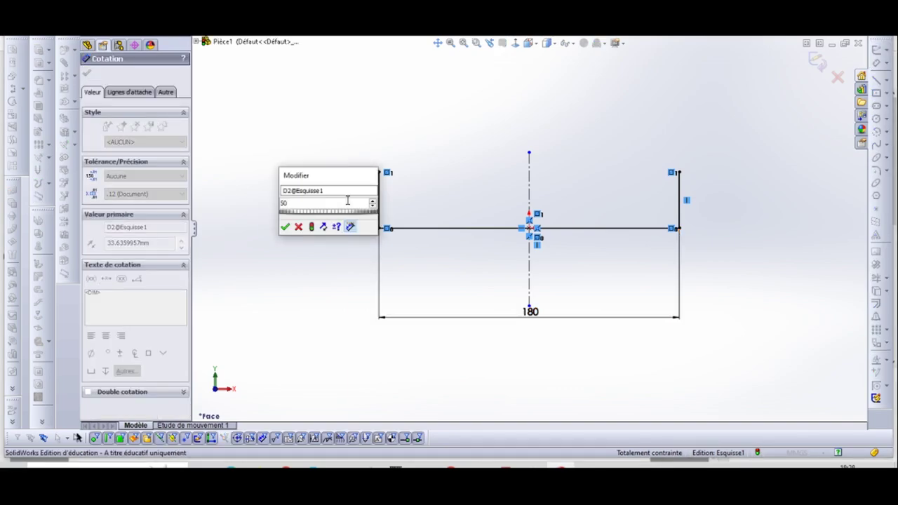
key(Return)
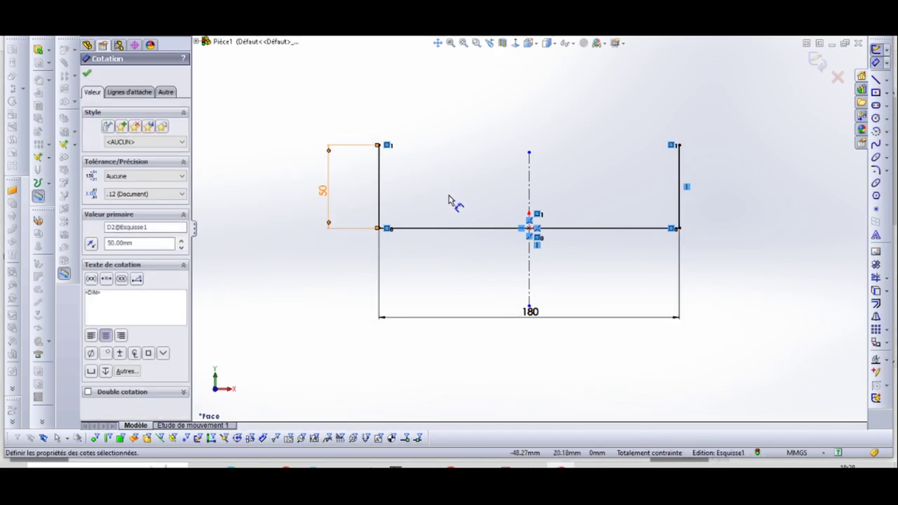
scroll(449, 202, down, 3)
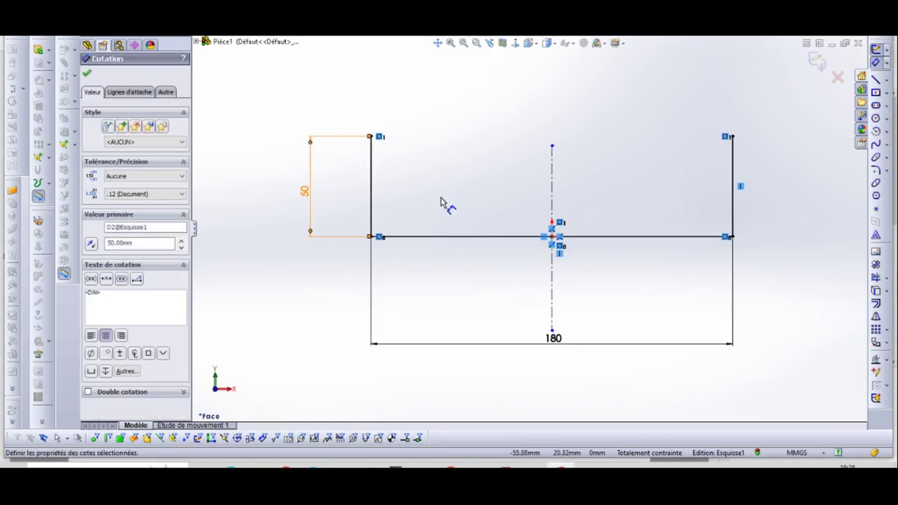
click(816, 62)
Step: Start a reference plane that uses Plan frontal as its first reference
scroll(582, 193, up, 3)
scroll(582, 193, up, 2)
right_drag(554, 342, 477, 291)
mouse_move(490, 278)
middle_down()
mouse_move(573, 316)
mouse_move(543, 169)
mouse_move(563, 207)
mouse_move(576, 188)
mouse_move(562, 203)
middle_up()
scroll(562, 211, up, 3)
key(f)
scroll(562, 211, down, 2)
mouse_move(563, 215)
middle_down()
mouse_move(569, 236)
mouse_move(561, 224)
middle_up()
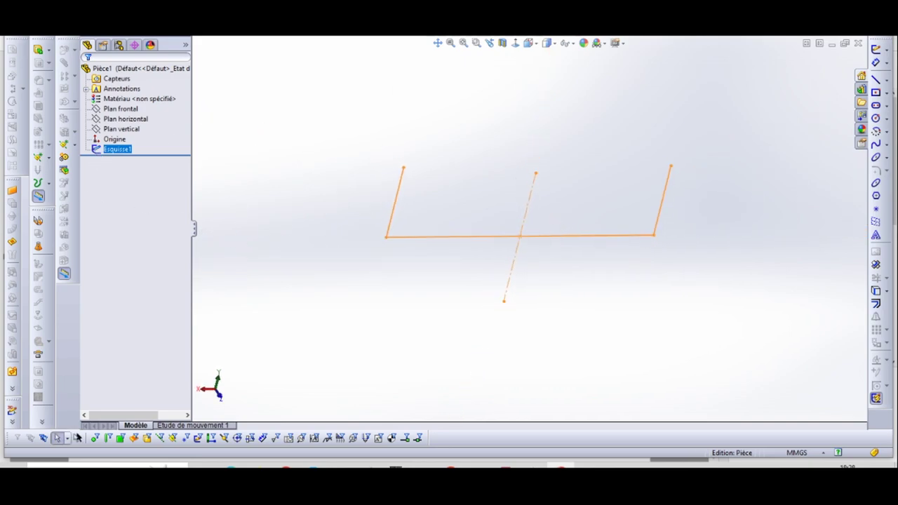
click(74, 144)
click(106, 146)
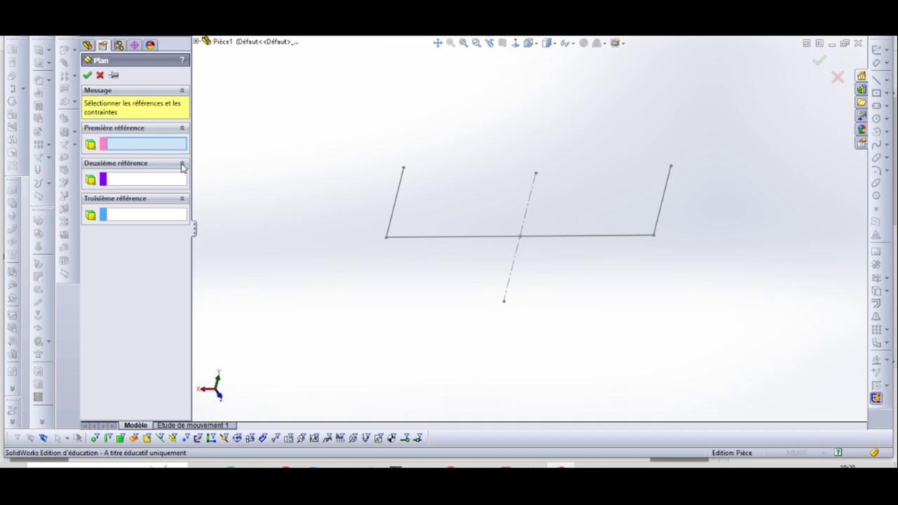
click(198, 41)
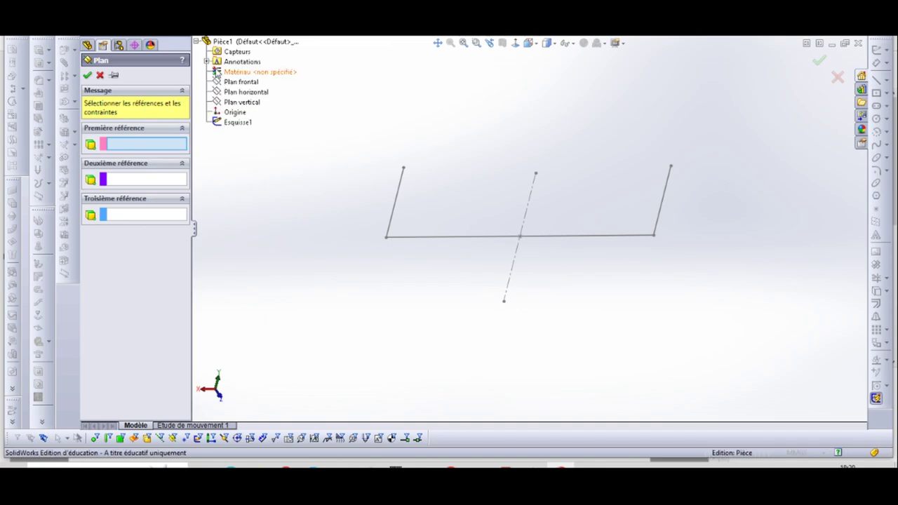
click(240, 82)
middle_drag(316, 281, 313, 224)
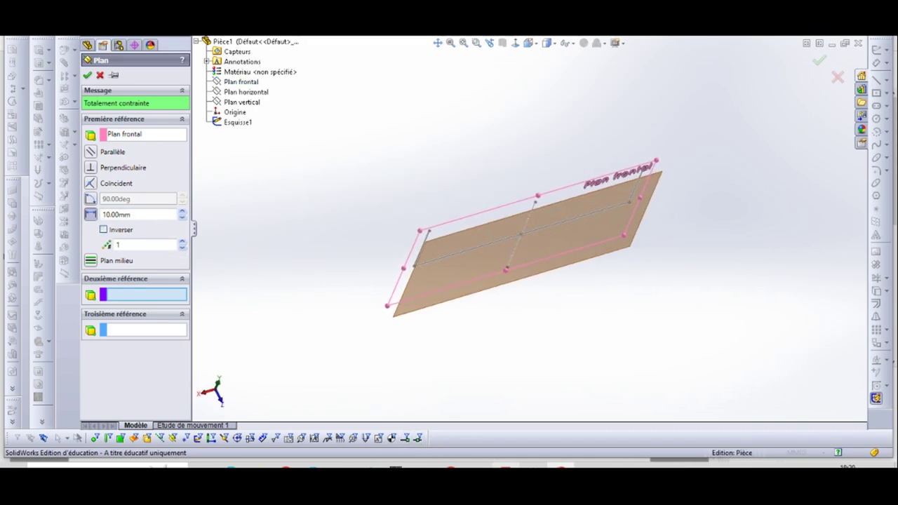
Step: Check the height on the half-hopper drawing and create the plane with a reversed 160 mm offset from Plan frontal
mouse_move(562, 466)
click(393, 430)
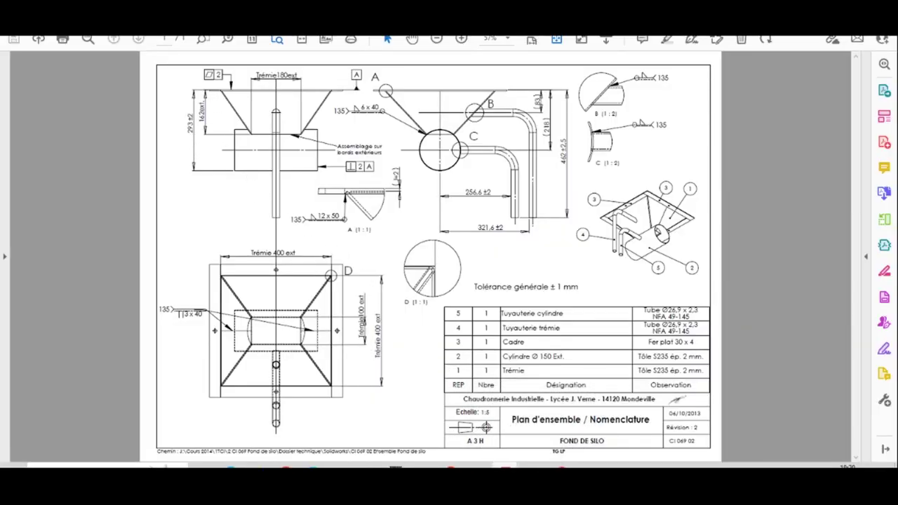
mouse_move(505, 466)
click(503, 421)
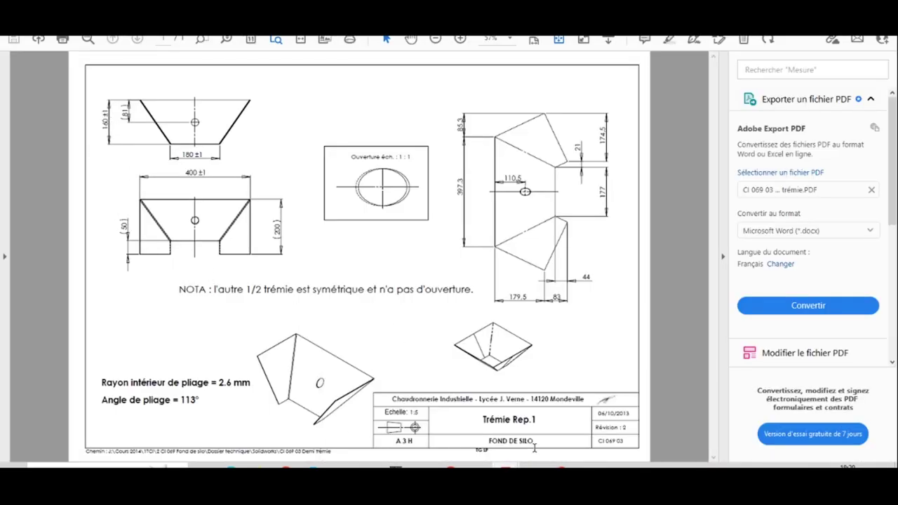
click(451, 466)
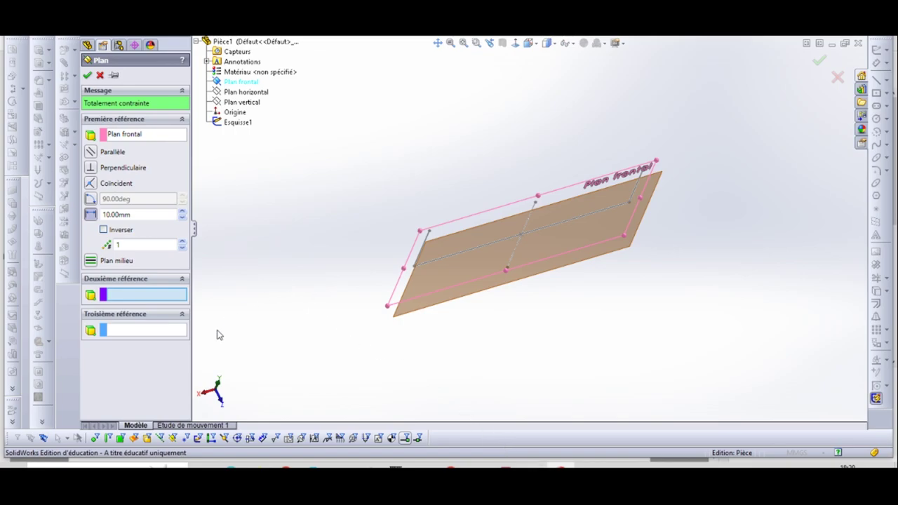
double_click(106, 217)
text(160)
key(Return)
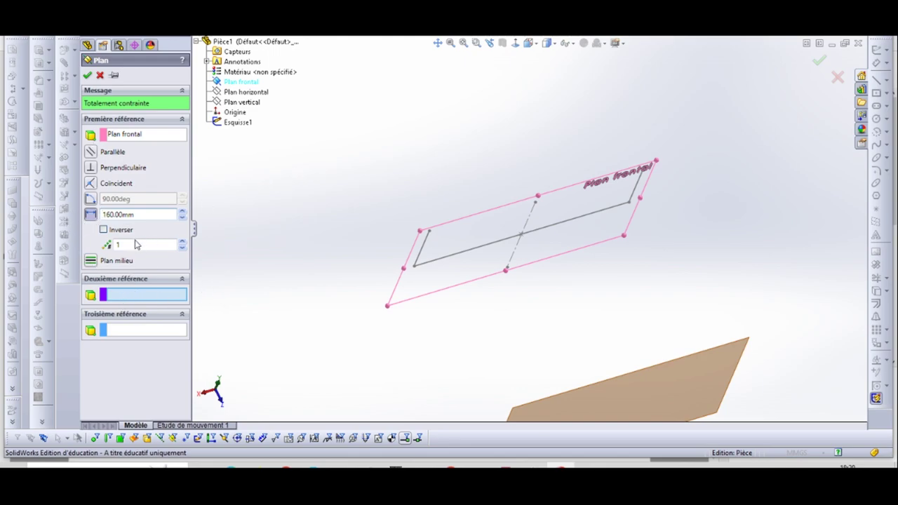
click(104, 230)
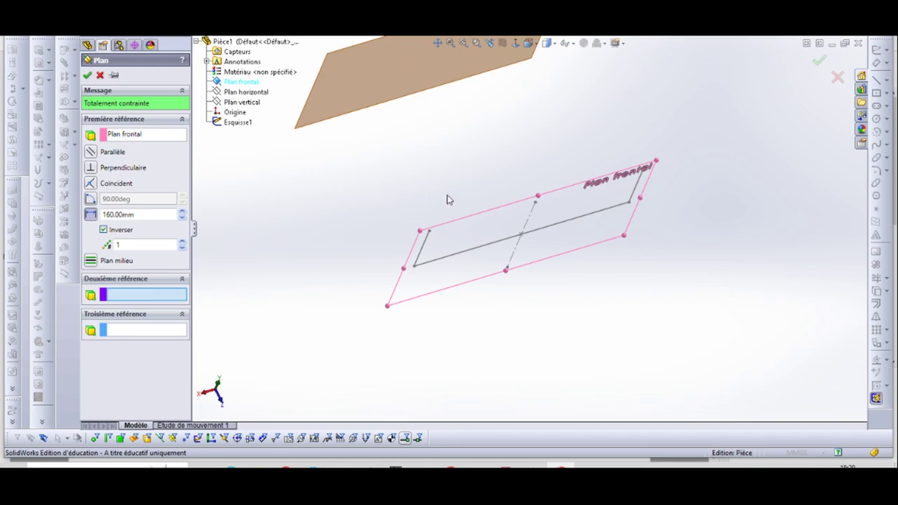
key(z)
click(88, 75)
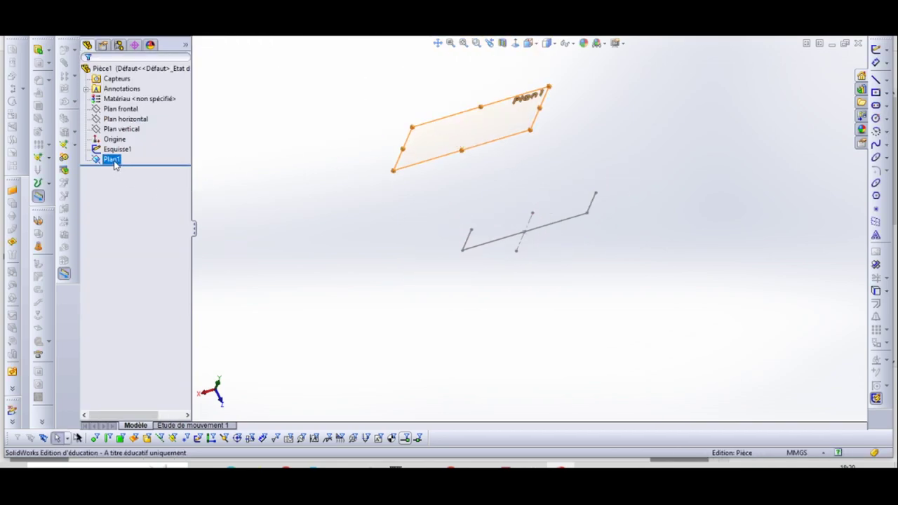
Step: Start a sketch on the new offset plane
click(112, 161)
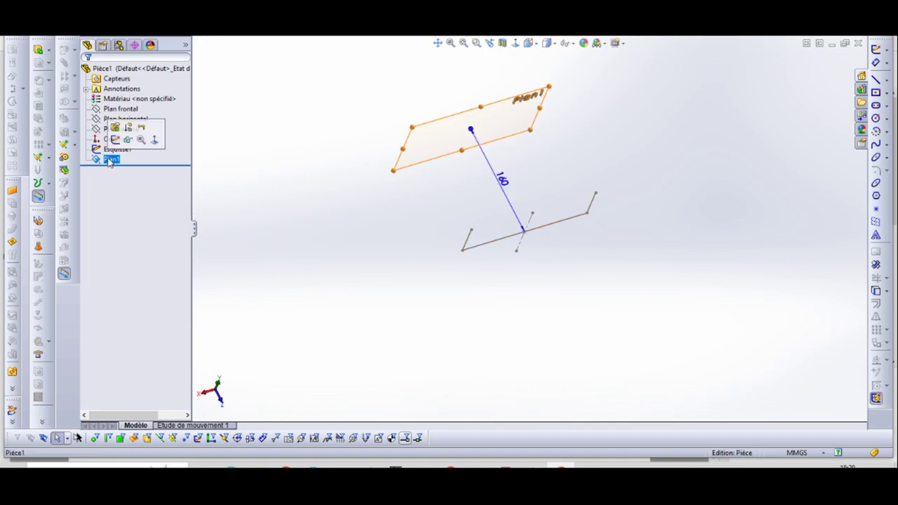
click(293, 207)
click(111, 160)
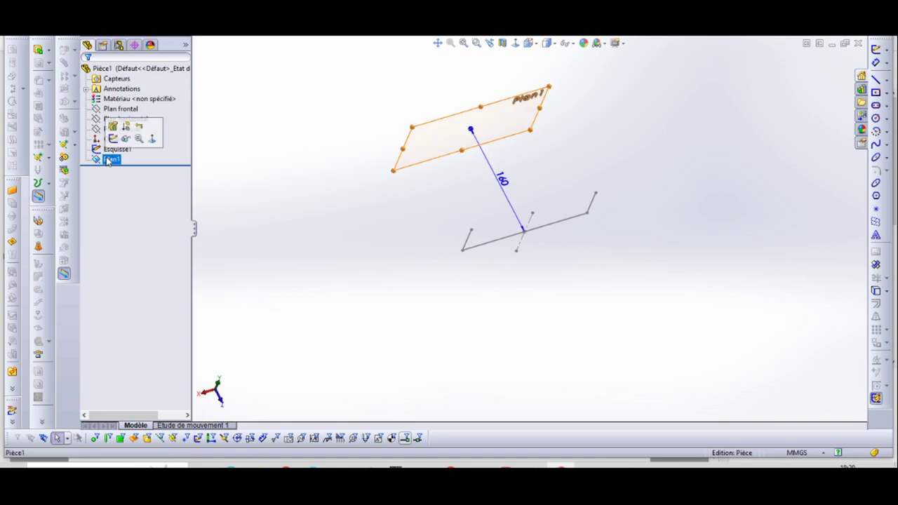
click(112, 138)
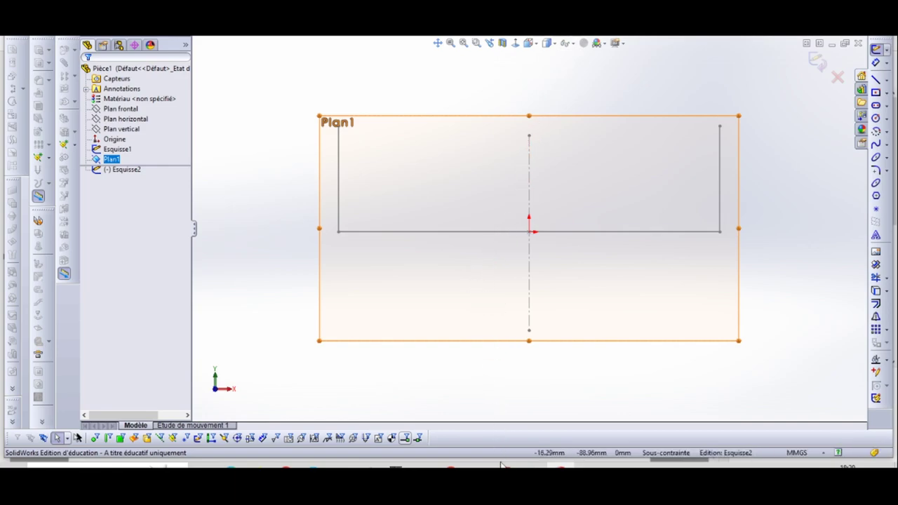
Step: Check the half-hopper drawing and sketch a vertical construction line about 151 mm long through the origin on Plan1
mouse_move(507, 464)
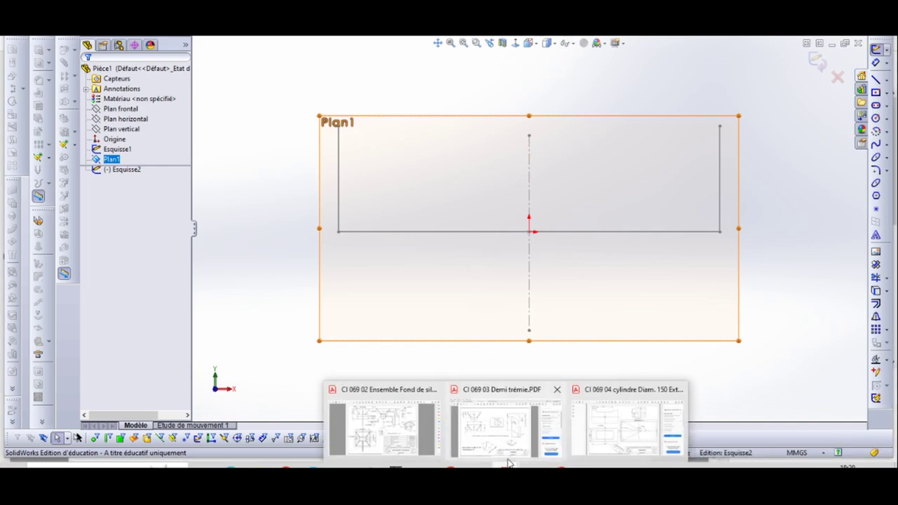
click(469, 407)
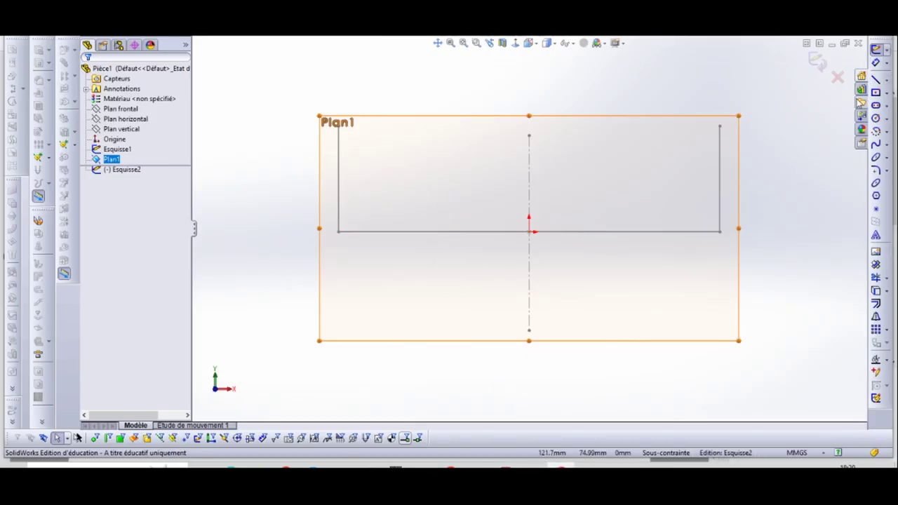
click(887, 82)
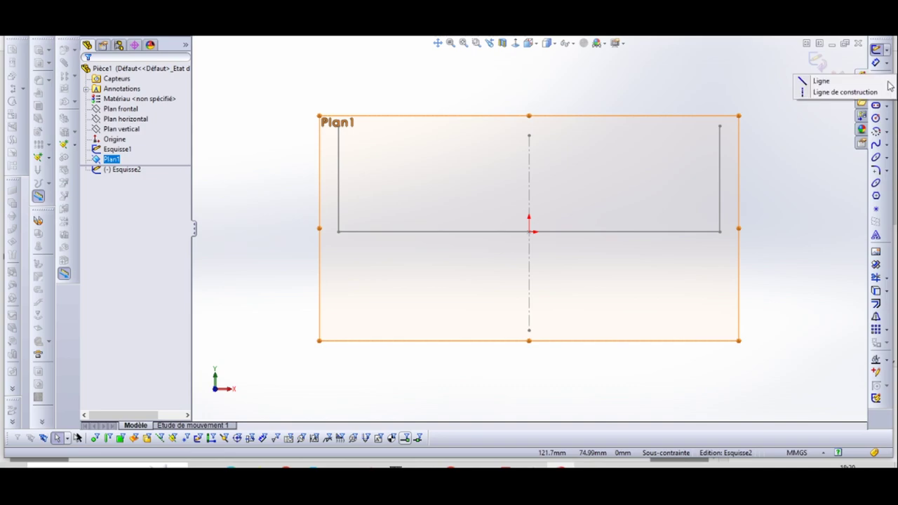
click(824, 93)
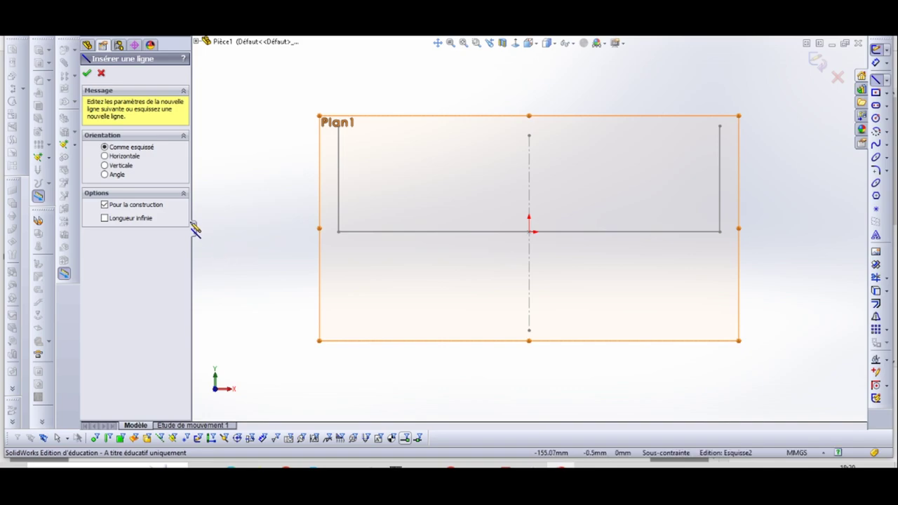
click(529, 80)
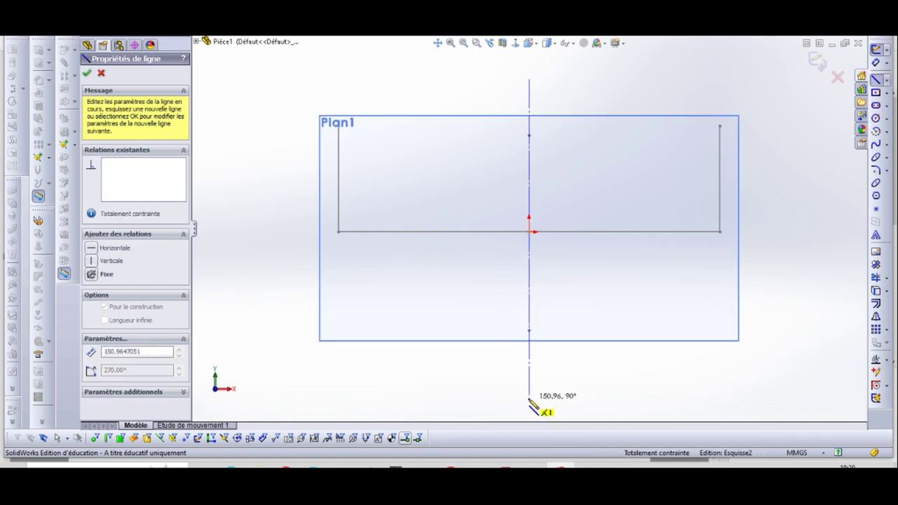
click(530, 398)
key(Escape)
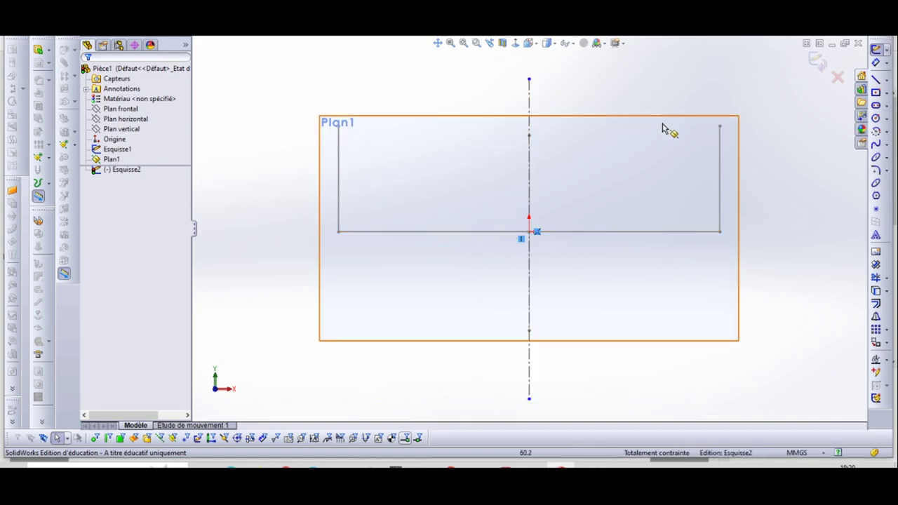
Step: Sketch a horizontal line about 222 mm long from the centreline below the first profile, and a vertical line about 118 mm long up from its outer end
key(z)
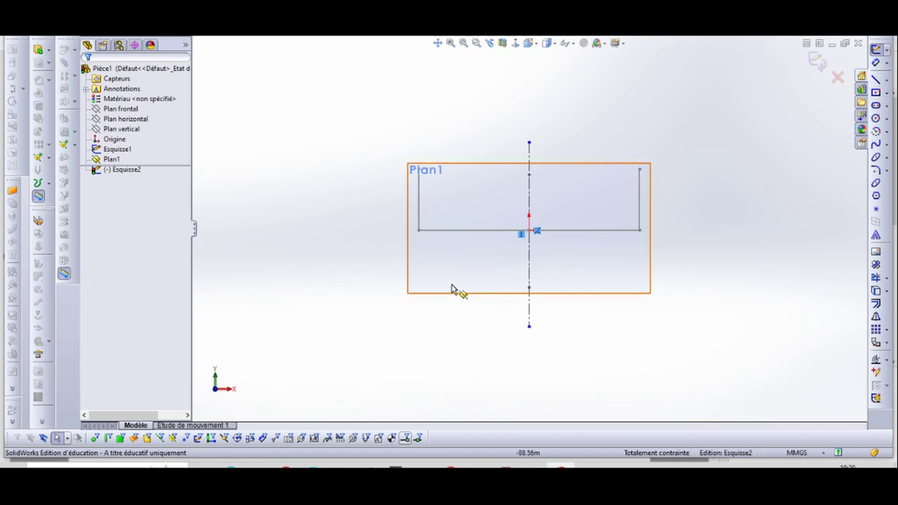
click(878, 80)
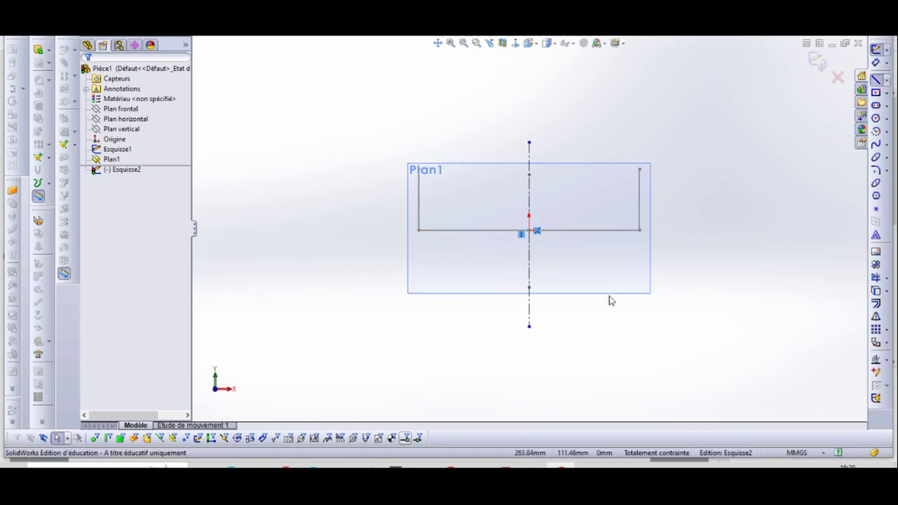
click(529, 313)
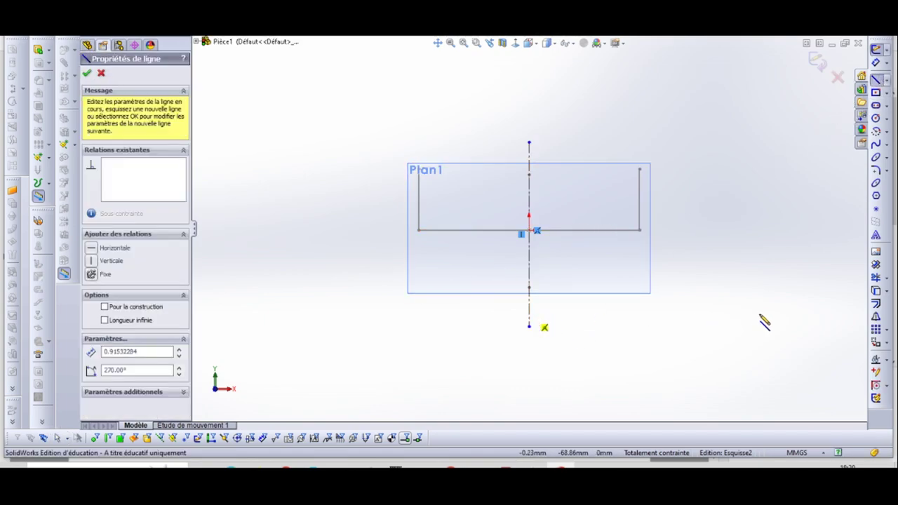
click(801, 313)
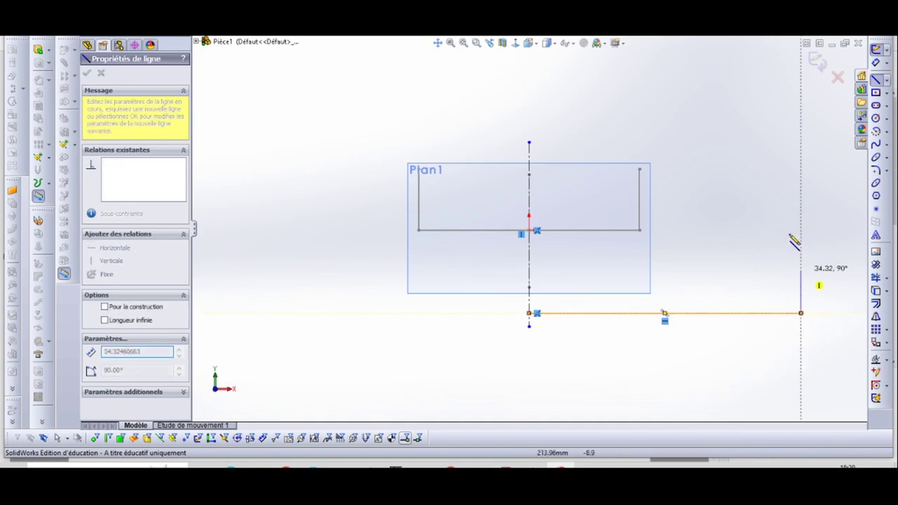
click(801, 167)
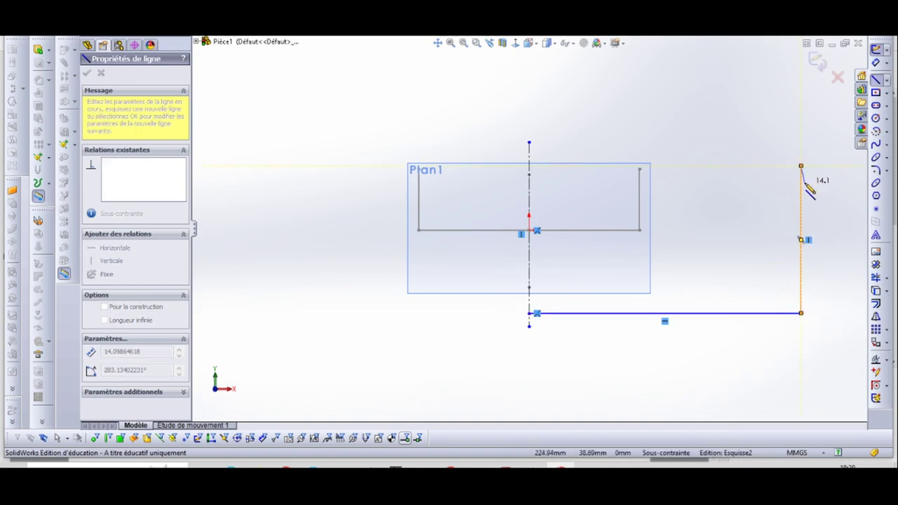
key(Escape)
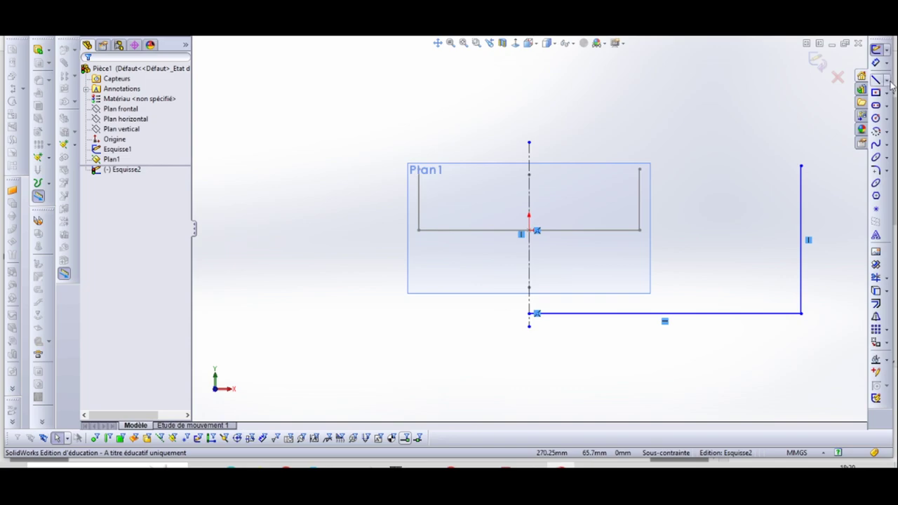
Step: Join the first profile's upper right endpoint to the top of the new vertical line with a construction line constrained horizontal
click(887, 80)
click(822, 90)
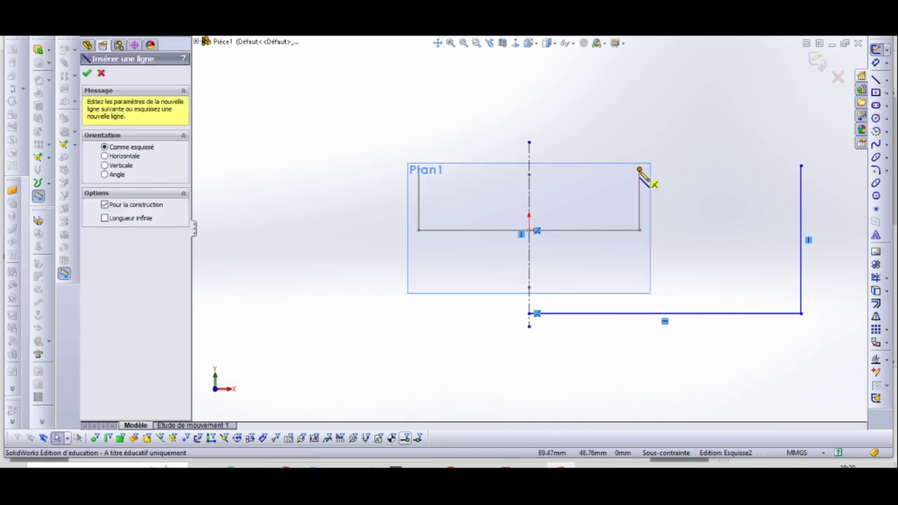
click(639, 169)
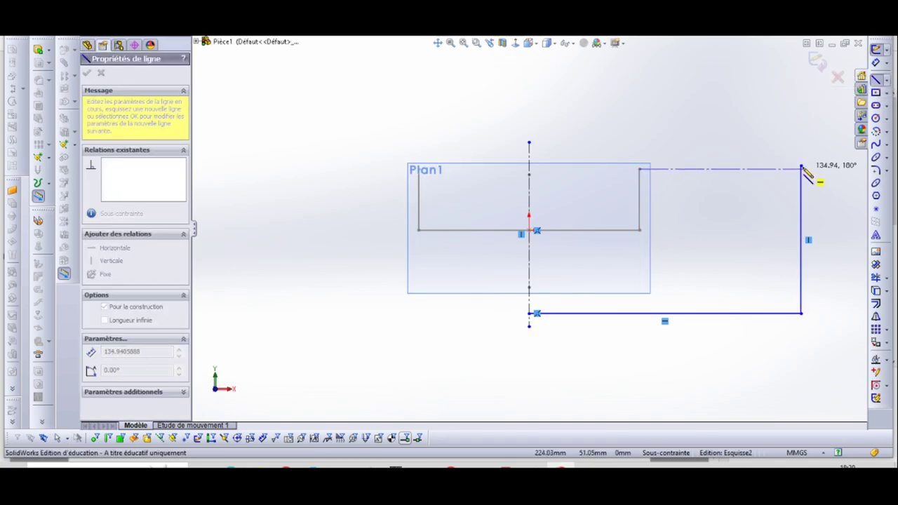
click(802, 168)
key(Escape)
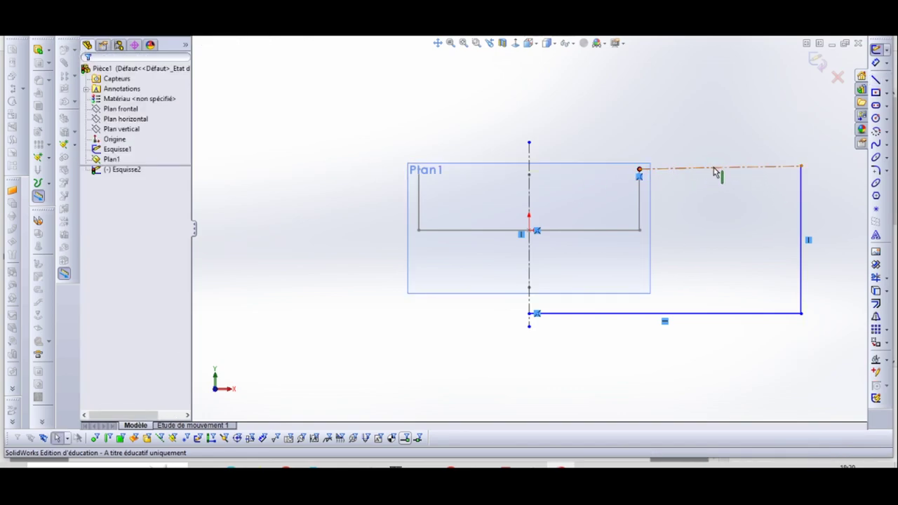
click(715, 169)
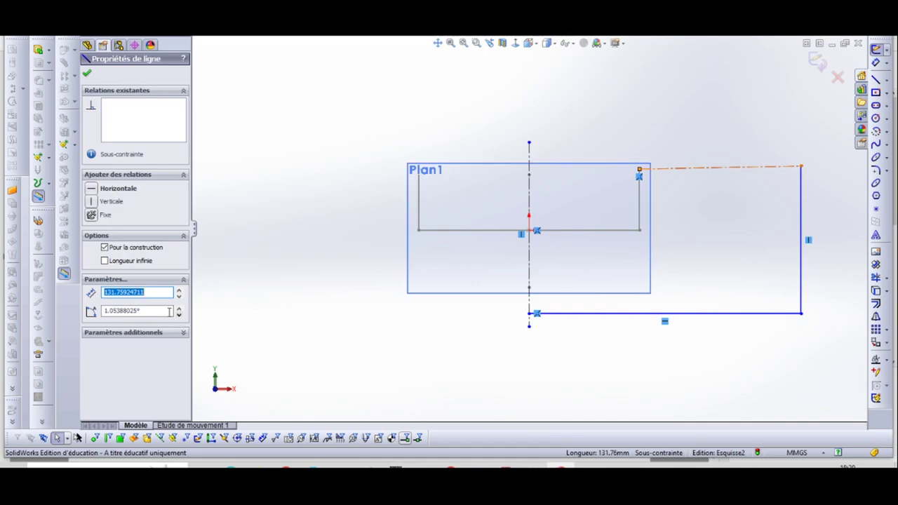
click(97, 190)
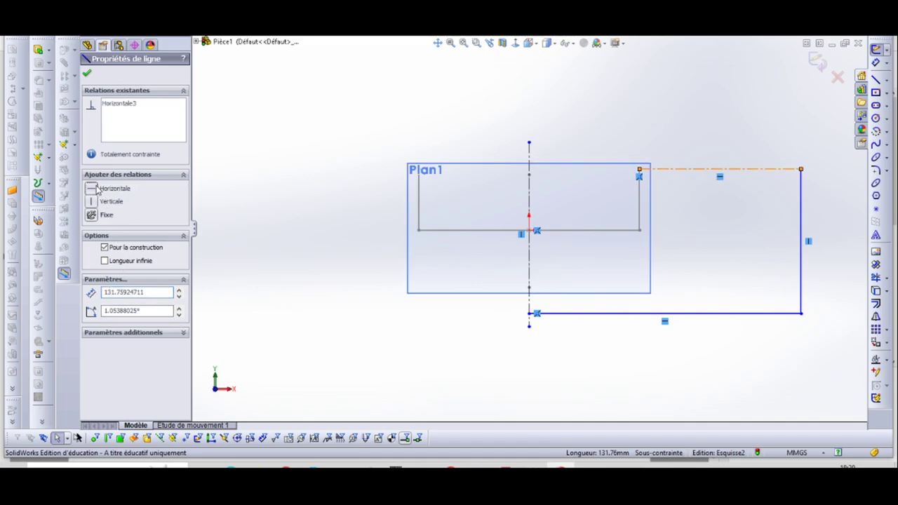
click(626, 150)
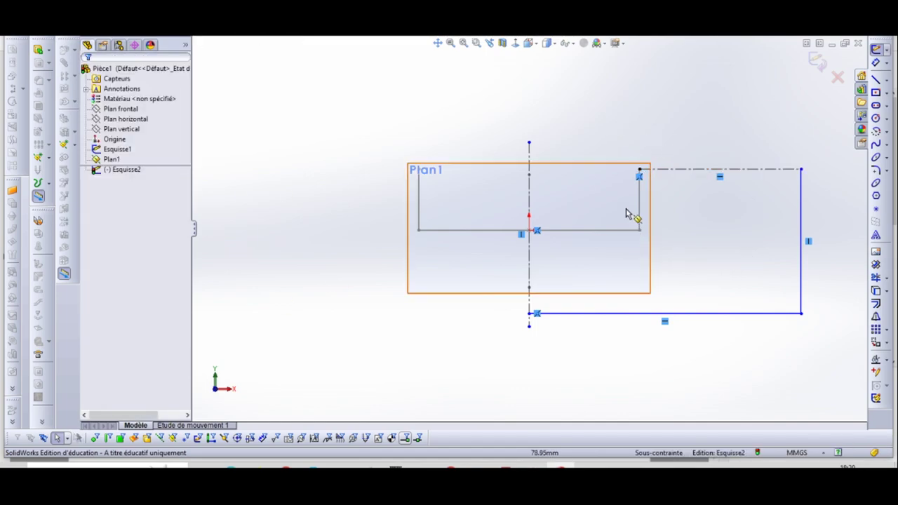
Step: Mirror the horizontal line, the vertical line and the horizontal construction line about the vertical centreline, keeping the originals
mouse_move(436, 85)
mouse_down()
mouse_move(751, 379)
mouse_move(874, 364)
mouse_move(821, 376)
mouse_up()
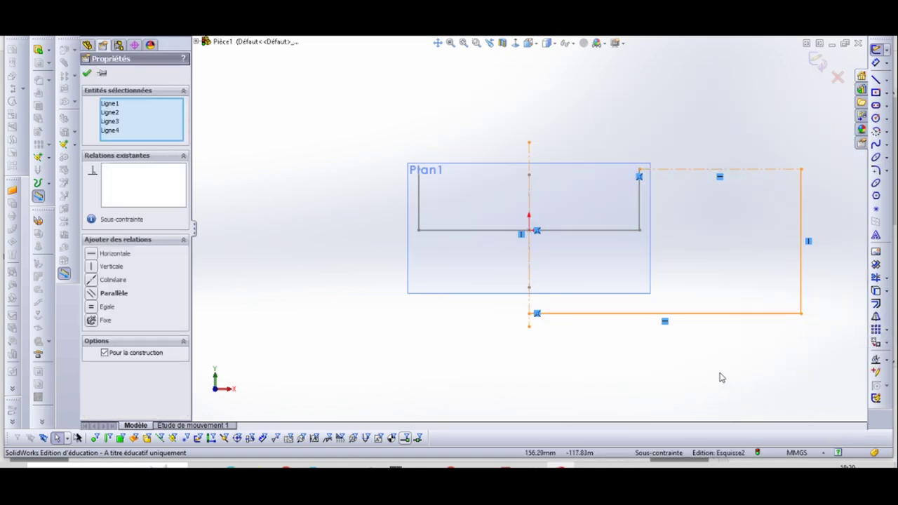
click(876, 316)
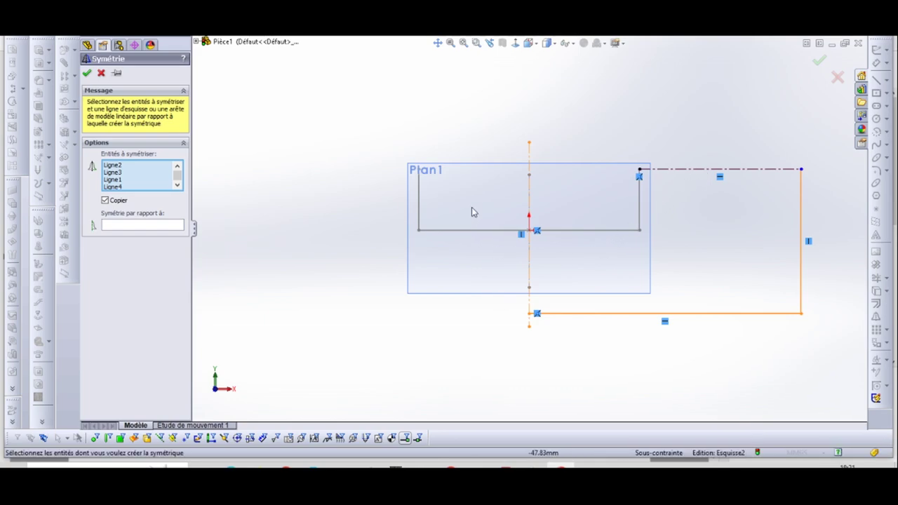
click(531, 155)
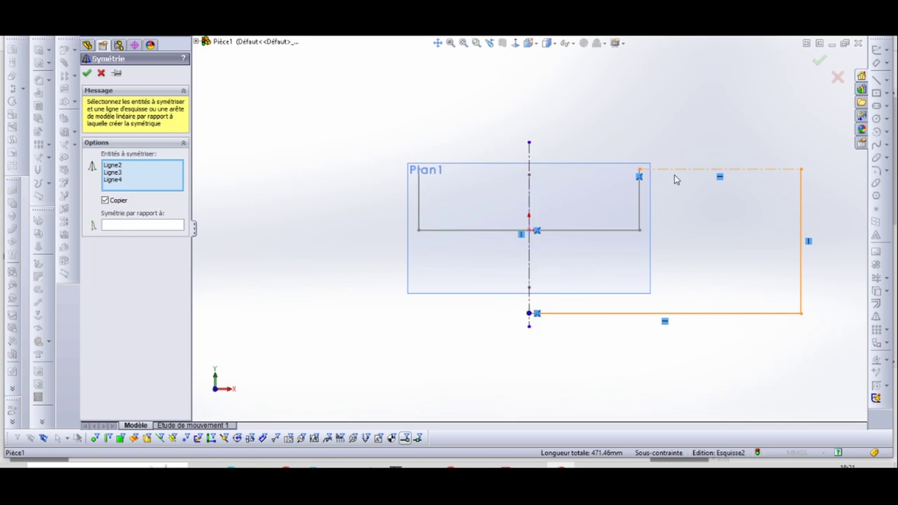
click(116, 225)
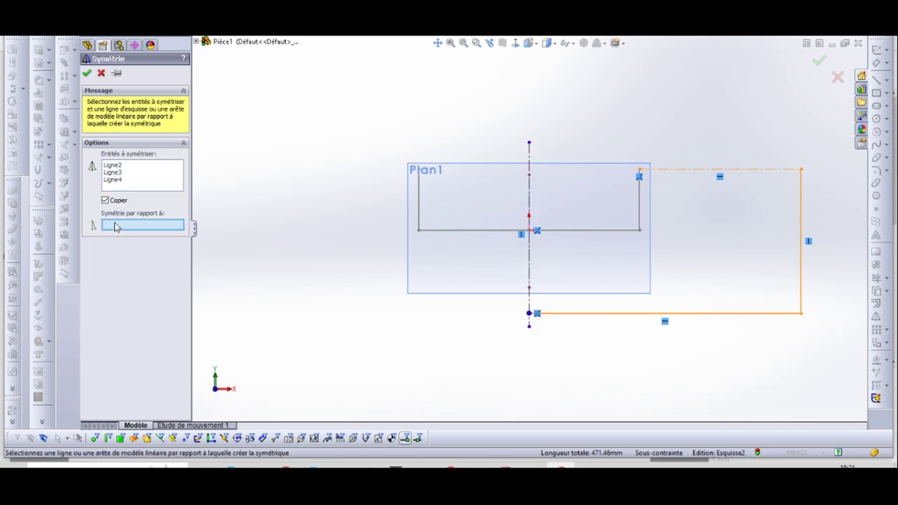
click(530, 158)
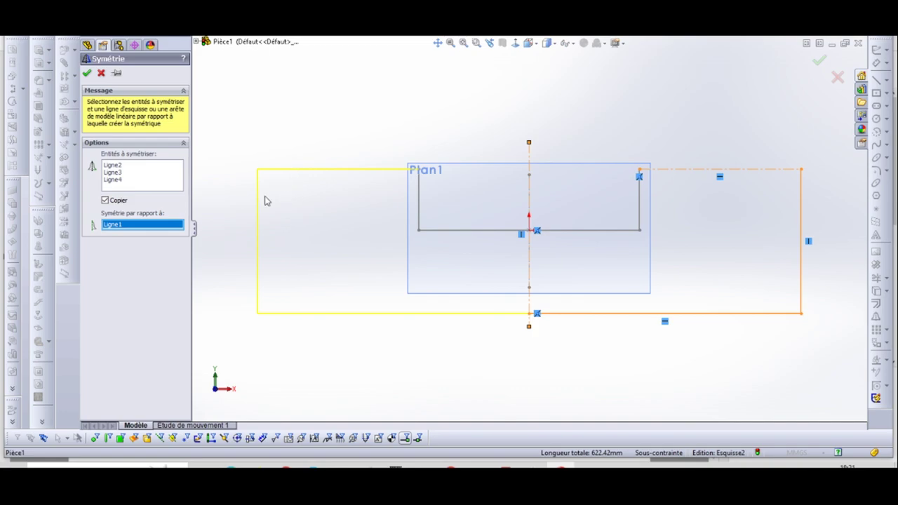
click(87, 73)
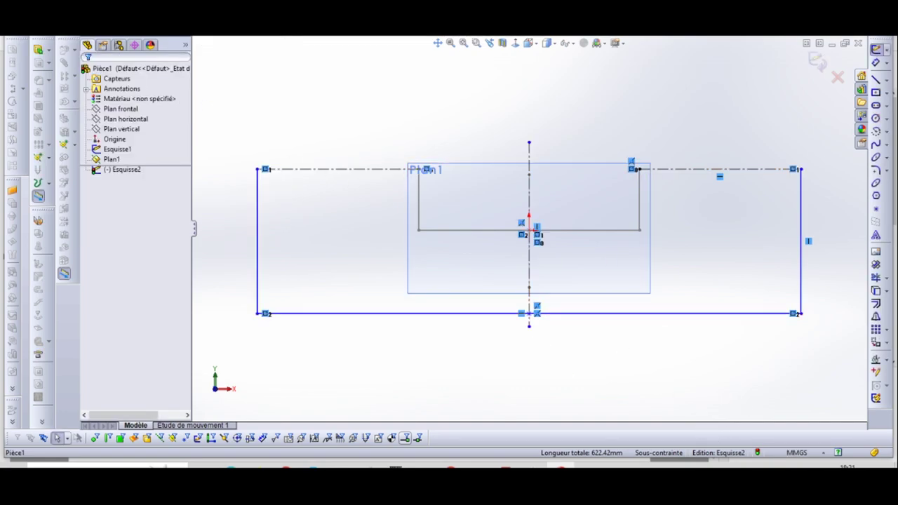
Step: Dimension the large profile's base line at 400 mm and its side line at 160 mm, and close the sketch
click(477, 313)
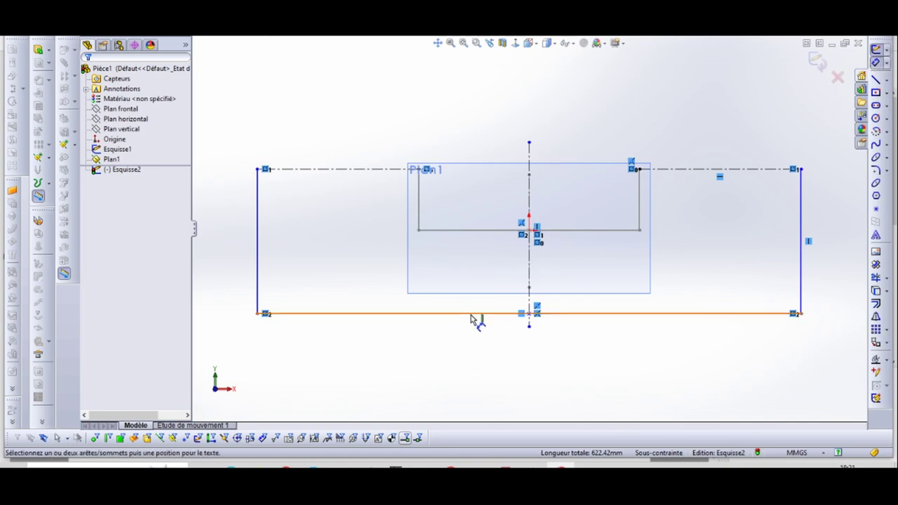
click(554, 390)
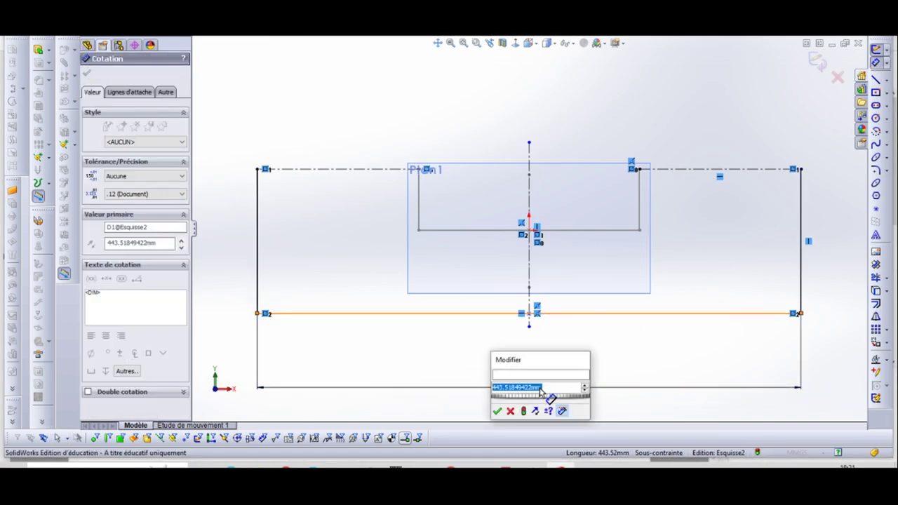
text(400)
key(Return)
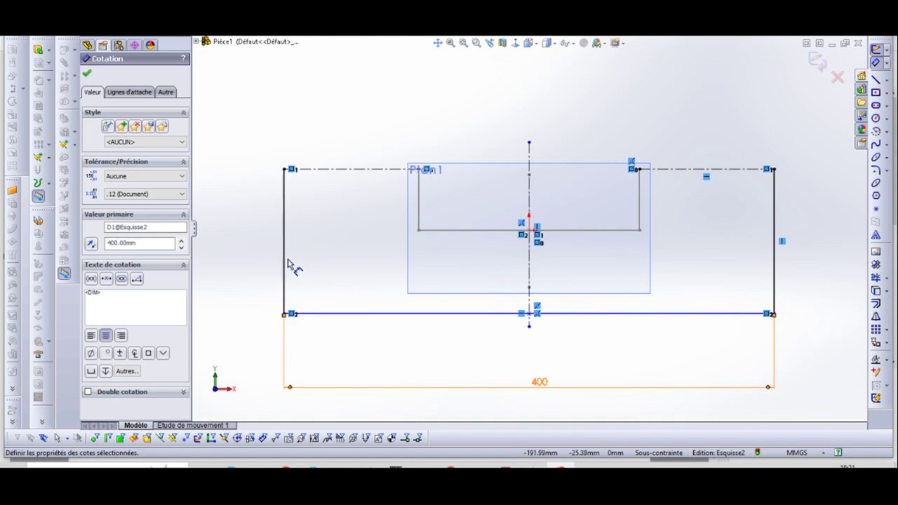
click(286, 261)
click(240, 261)
text(160)
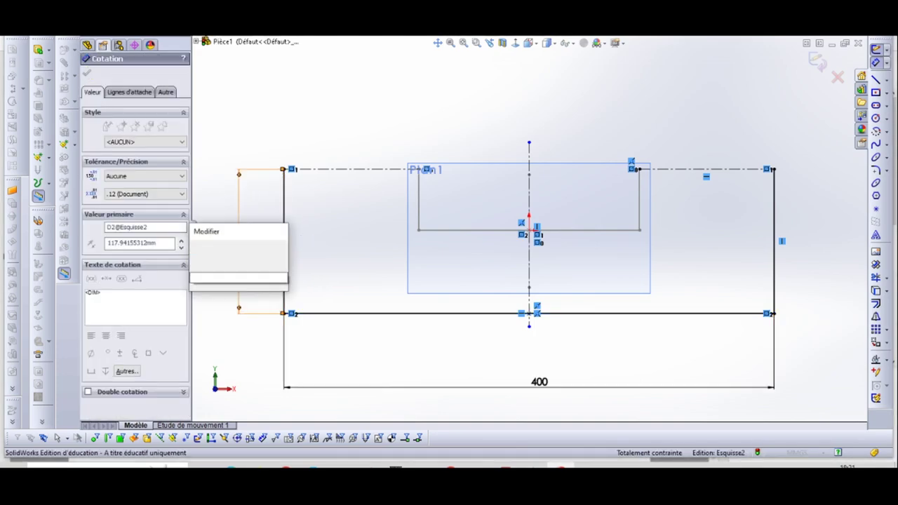
key(Return)
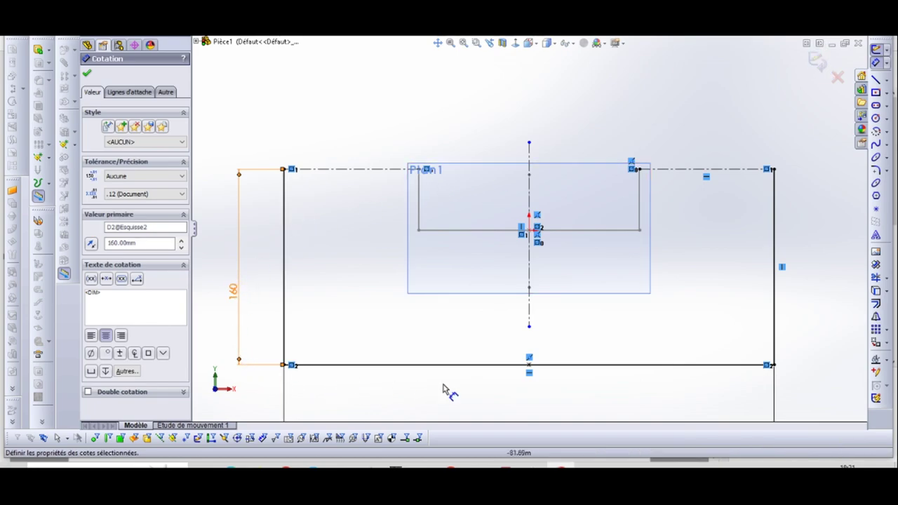
key(f)
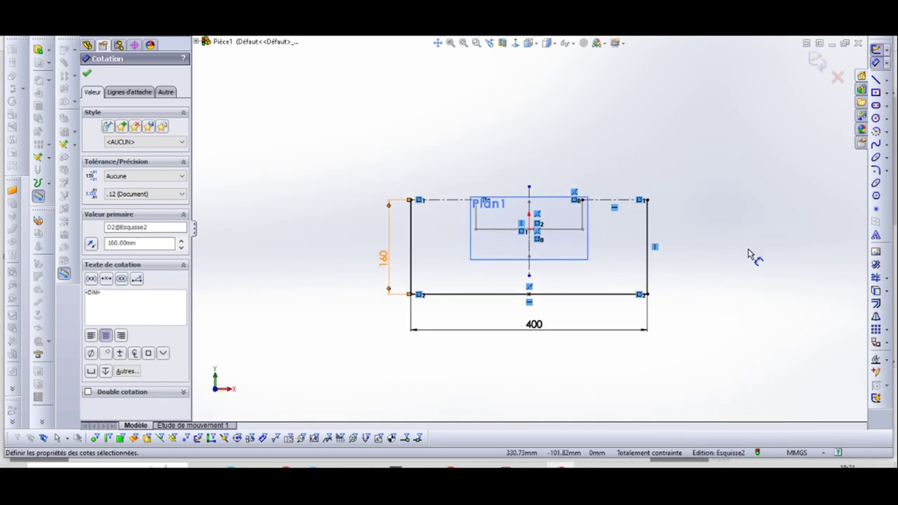
click(818, 61)
Step: View the two open profiles in 3D and consult the half-hopper drawing for its dimensions and bending data
mouse_move(718, 367)
middle_down()
mouse_move(686, 295)
mouse_move(686, 248)
mouse_move(752, 199)
mouse_move(738, 162)
mouse_move(678, 196)
mouse_move(646, 251)
mouse_move(679, 217)
middle_up()
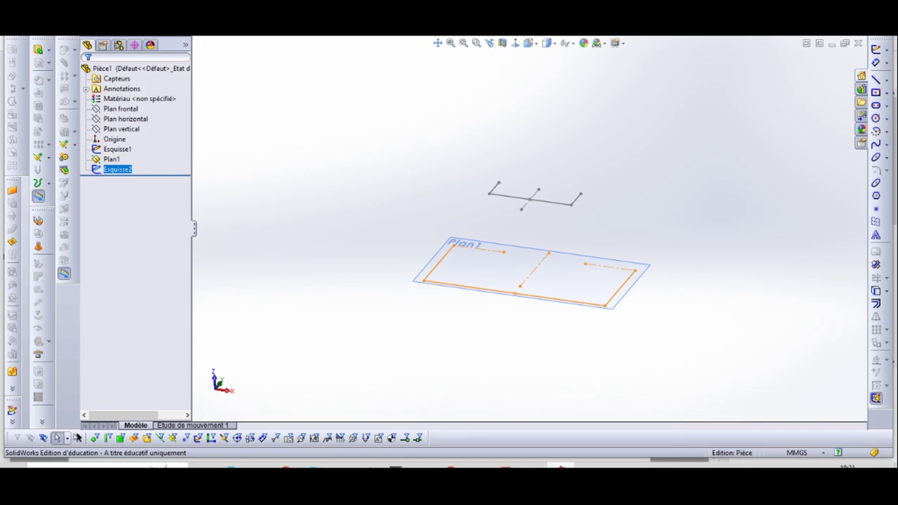
click(534, 466)
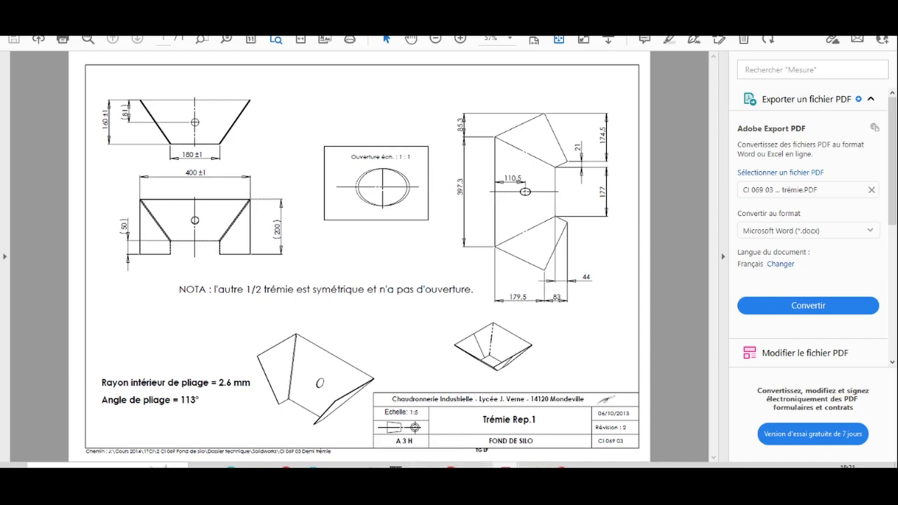
click(547, 466)
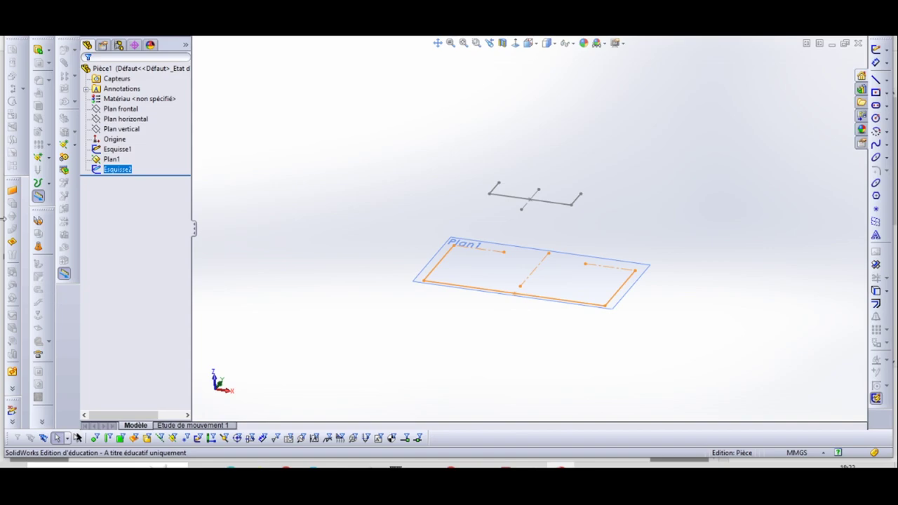
right_click(64, 298)
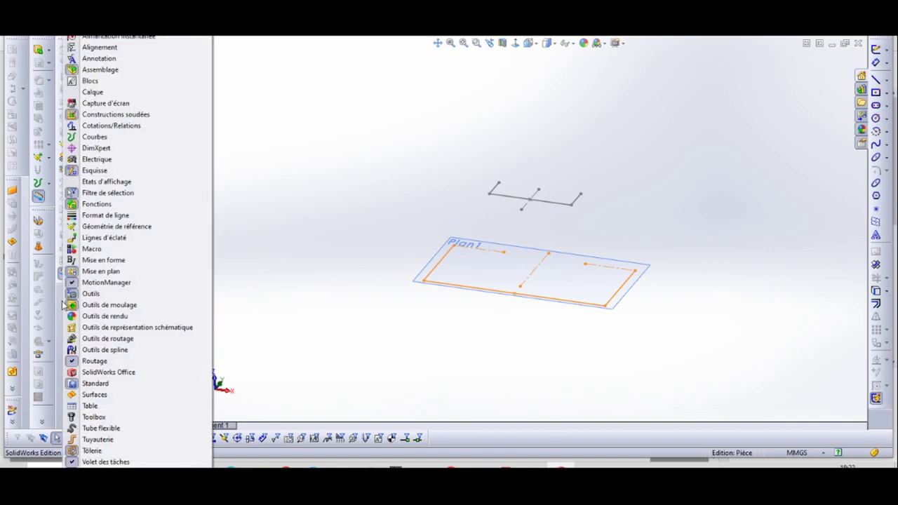
click(72, 451)
right_click(33, 269)
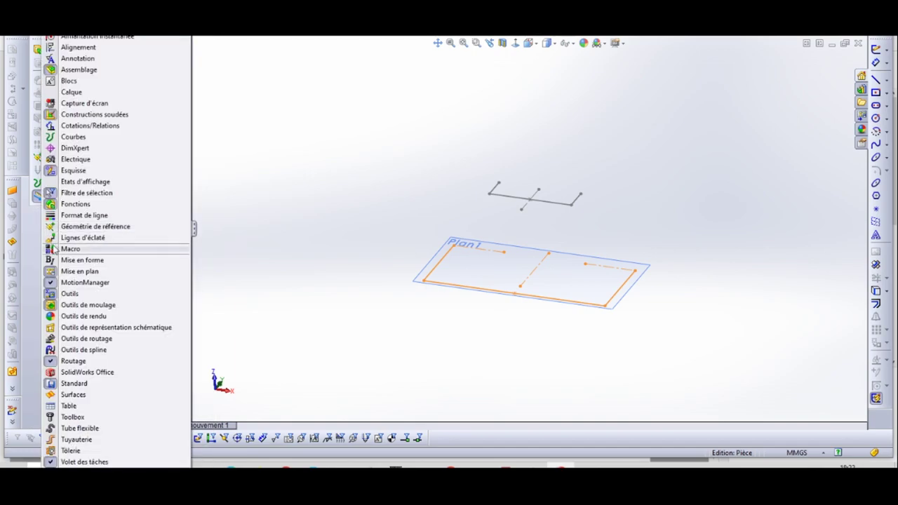
click(73, 456)
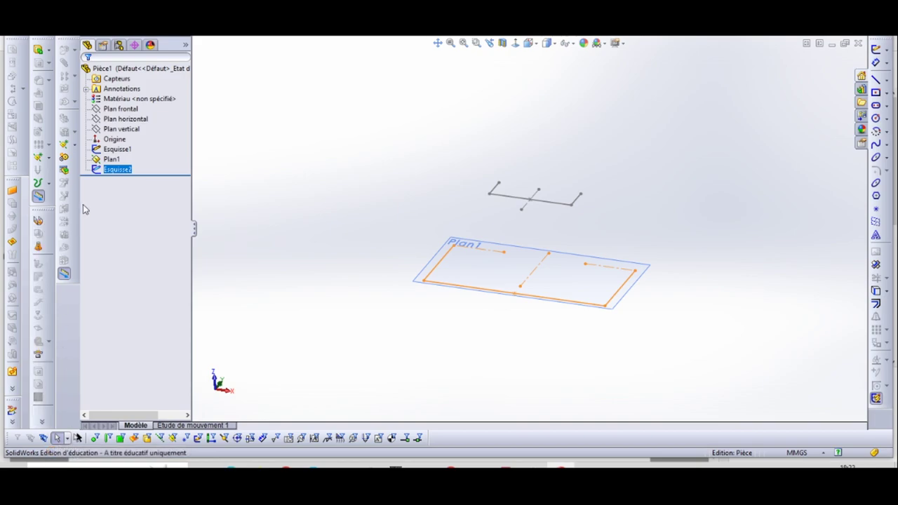
click(39, 249)
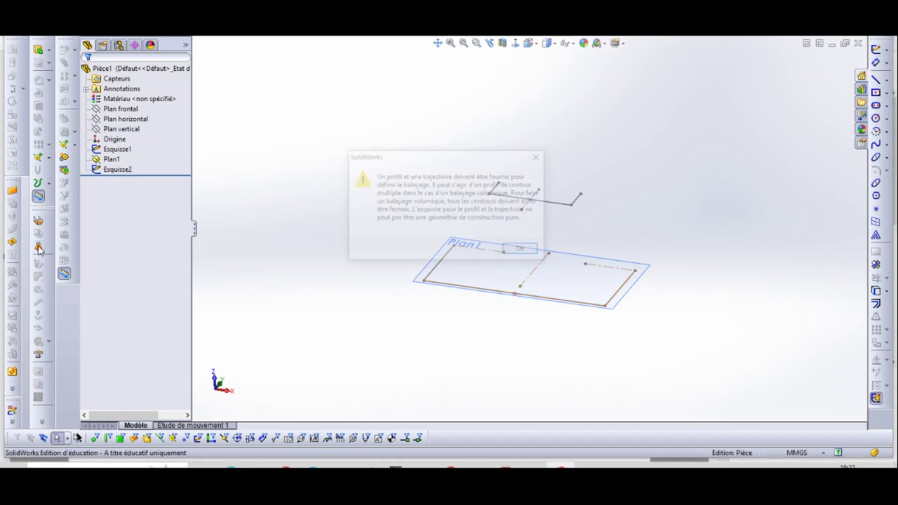
click(530, 251)
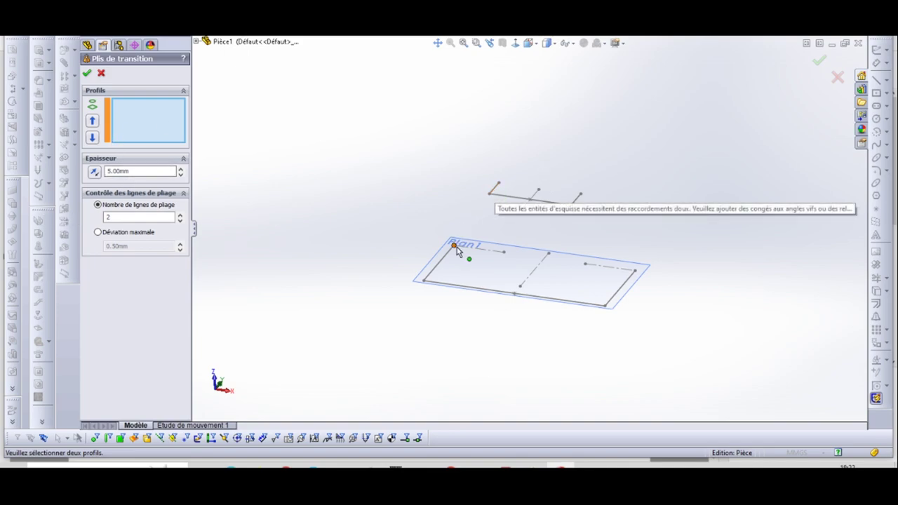
Step: Try to select the two sharp-cornered open profiles for a lofted bend (Plis de transition), and cancel the command
click(498, 194)
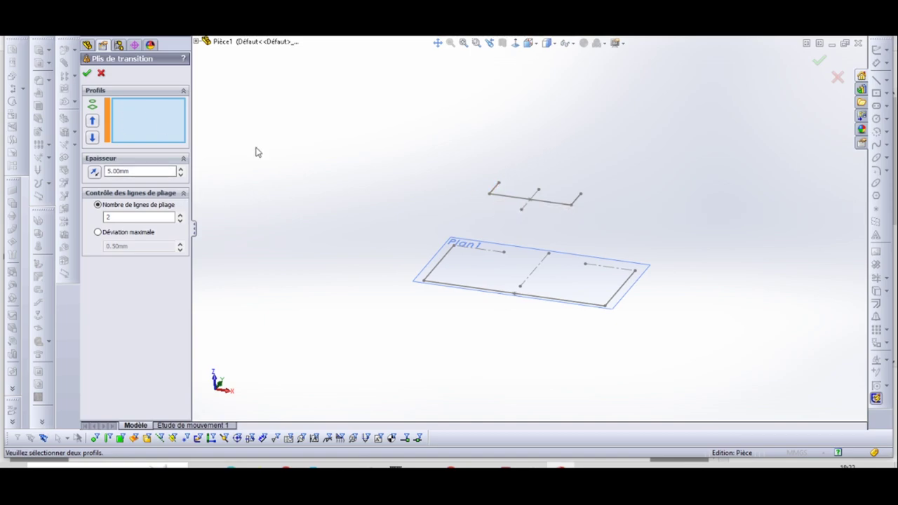
scroll(535, 206, down, 3)
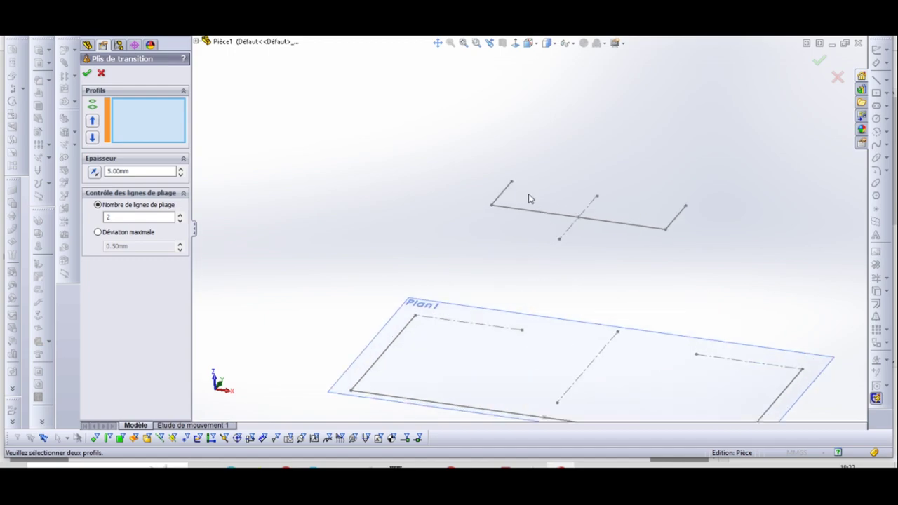
click(504, 194)
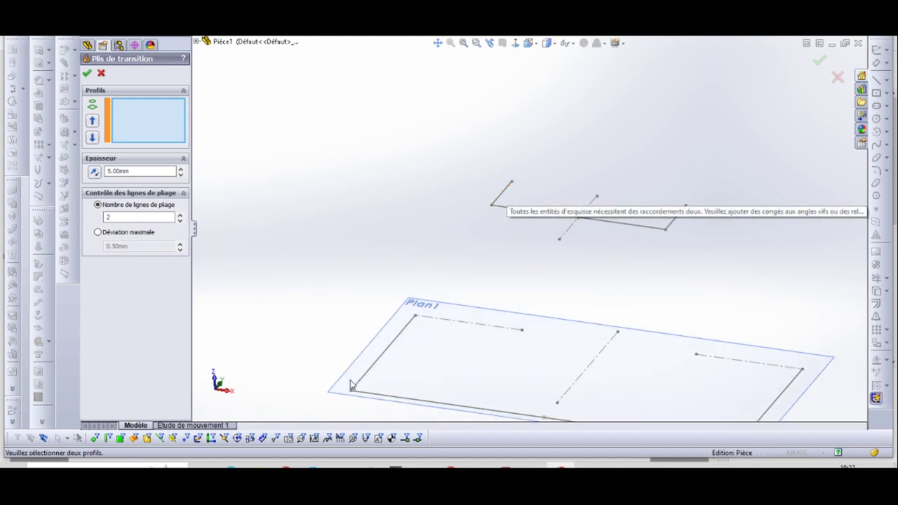
click(411, 330)
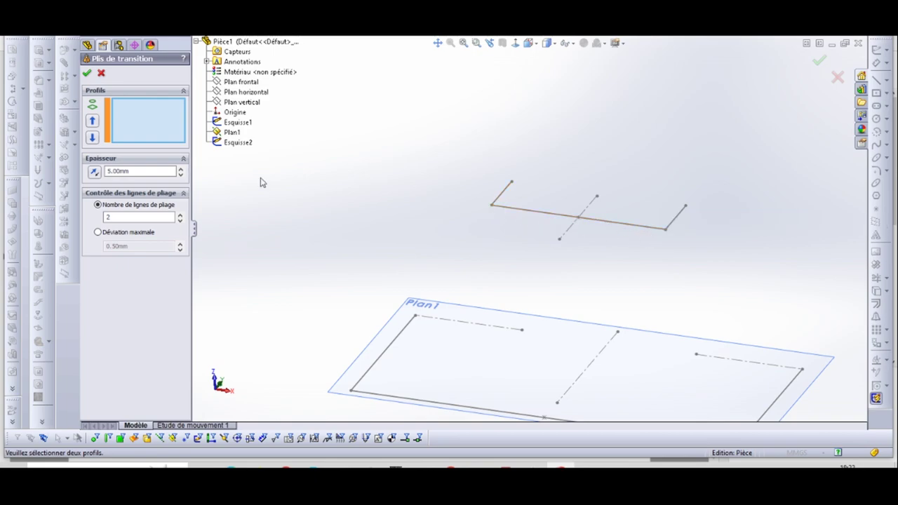
click(102, 74)
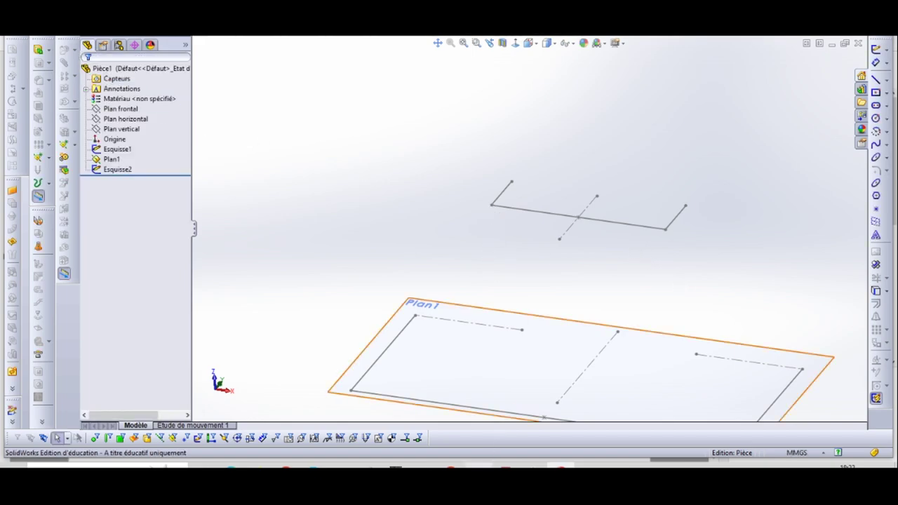
Step: Examine the silo-bottom assembly drawing for the hopper's sheet thickness and the half-hopper drawing for its inner bend radius, and return to the SolidWorks part
mouse_move(505, 466)
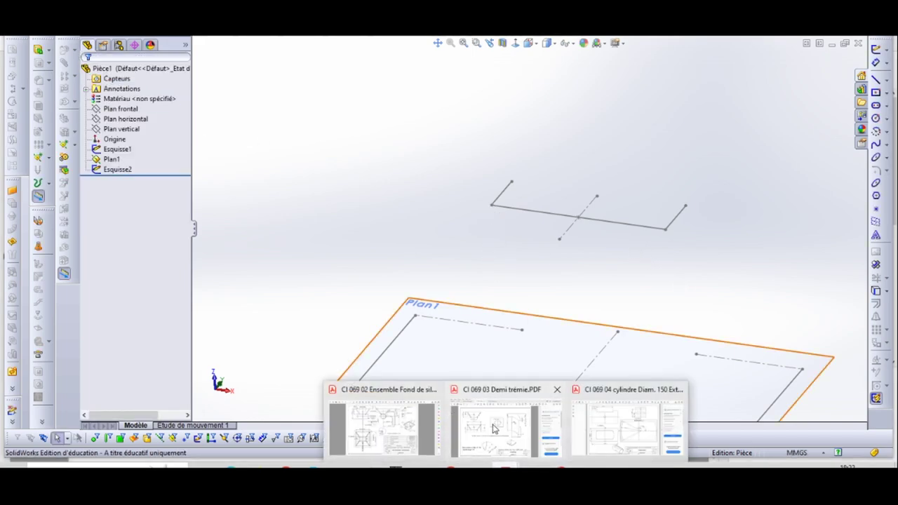
click(422, 393)
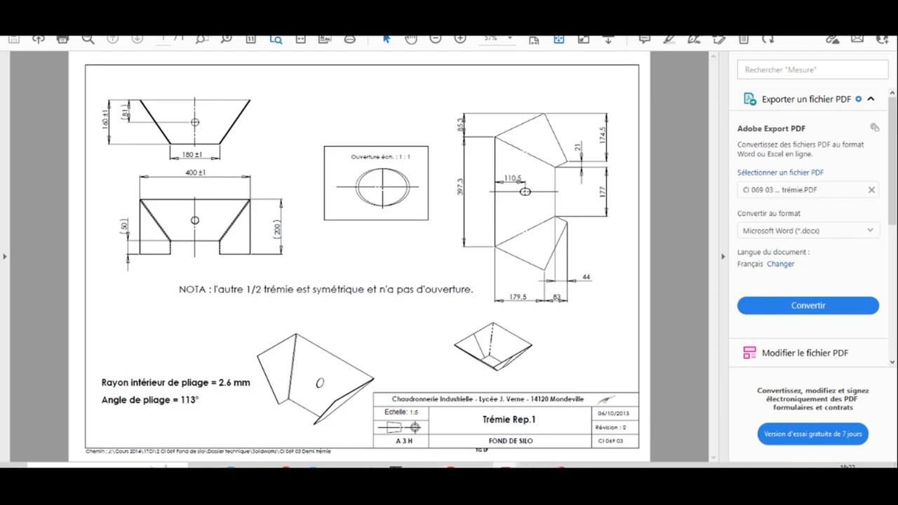
mouse_move(489, 463)
click(430, 434)
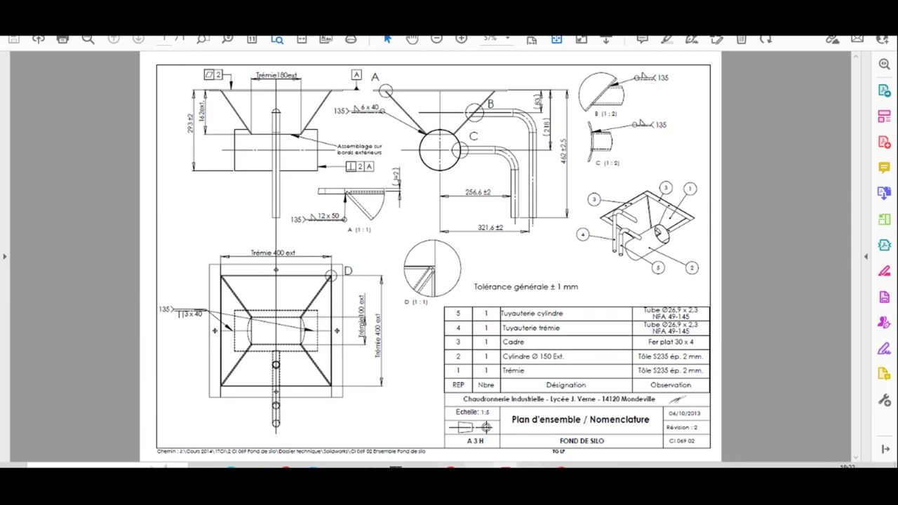
mouse_move(489, 465)
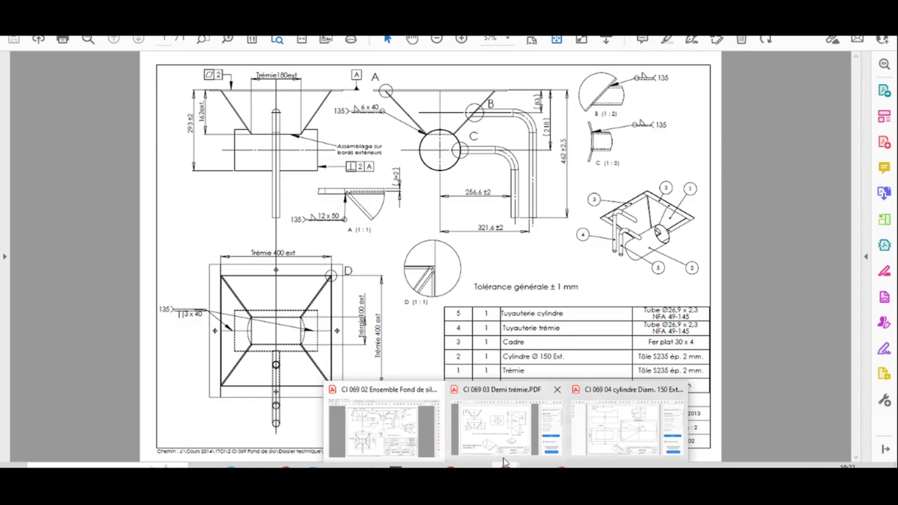
click(503, 437)
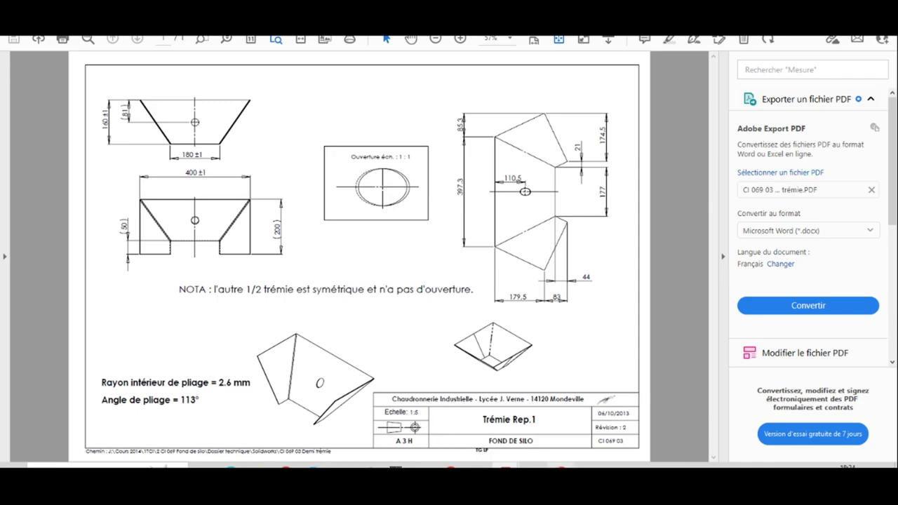
click(534, 417)
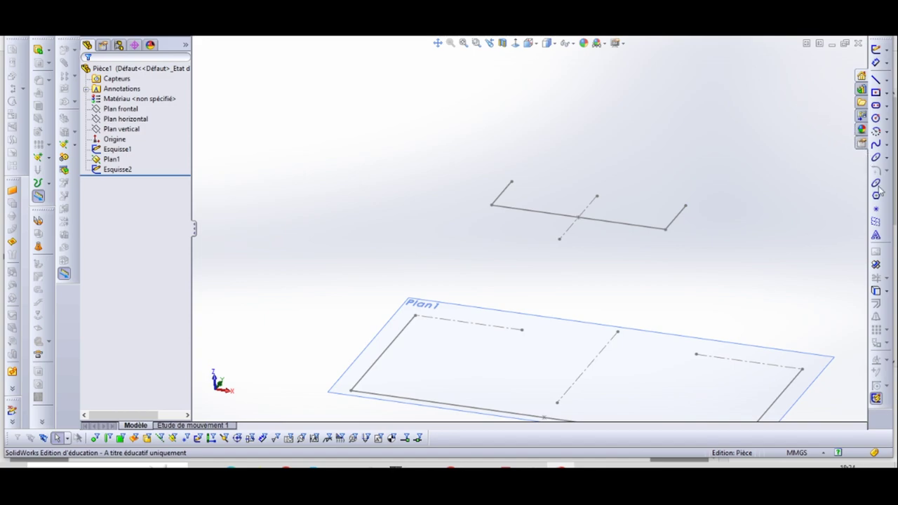
Step: Edit the small profile's sketch, fillet both of its corners with a 4.6 mm radius, and close the sketch
right_click(117, 149)
click(121, 119)
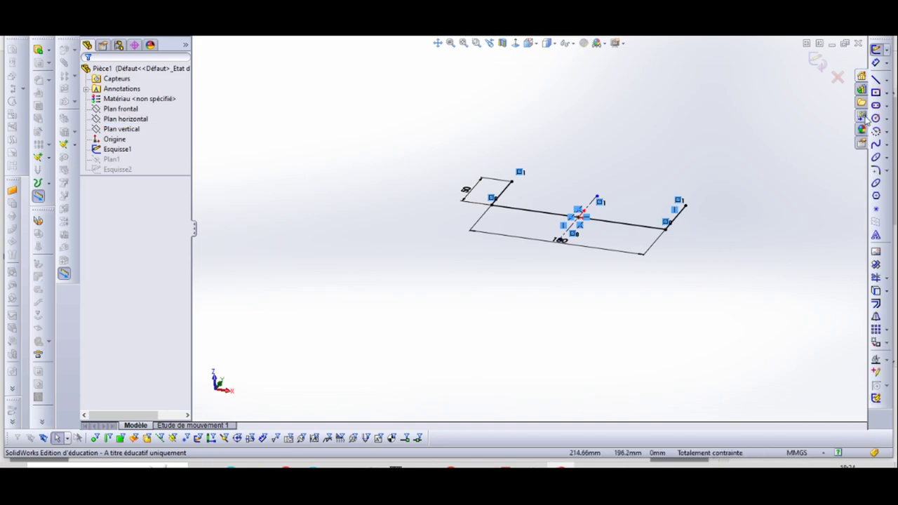
click(877, 172)
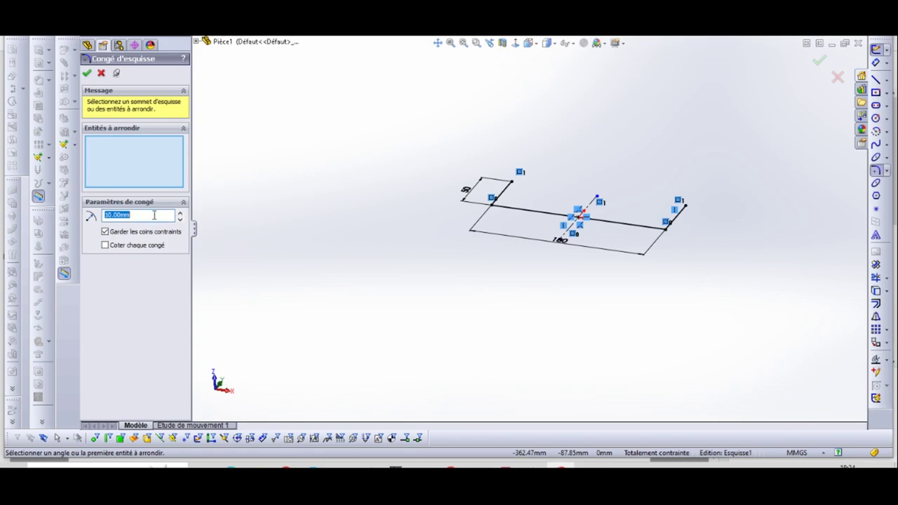
text(4.6)
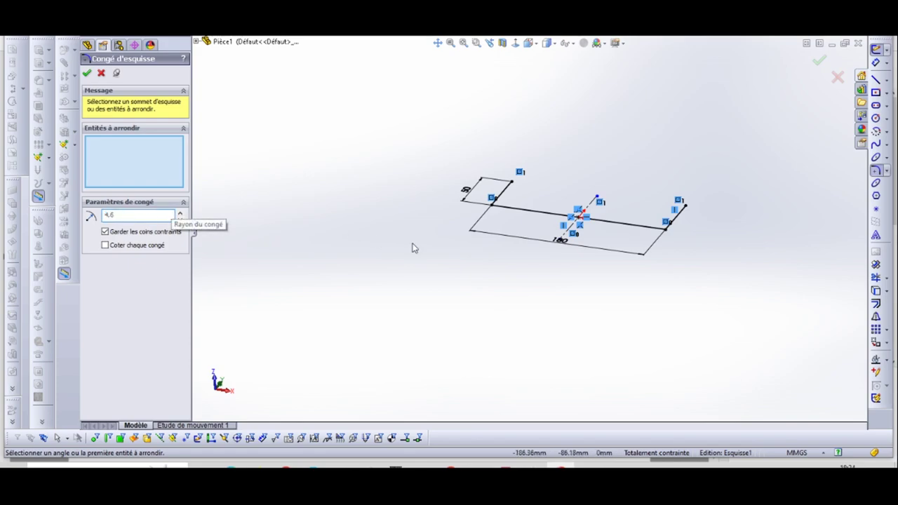
click(666, 230)
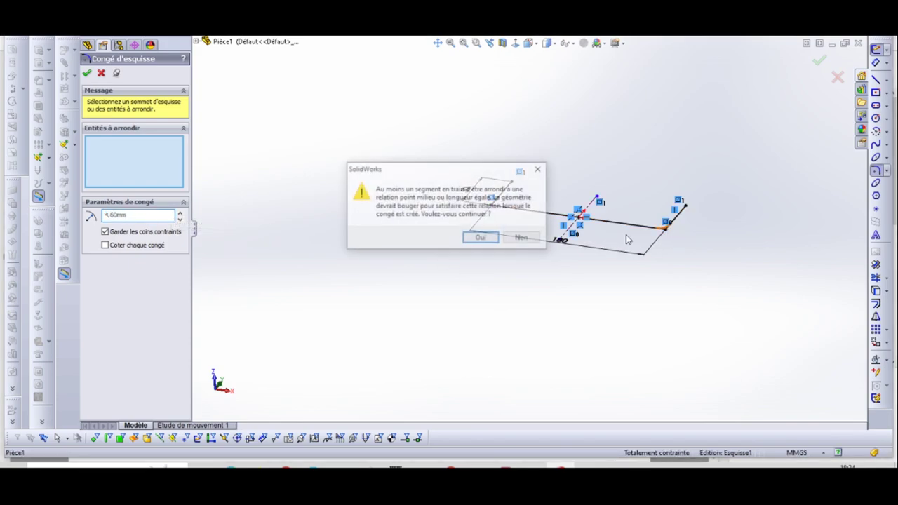
click(480, 239)
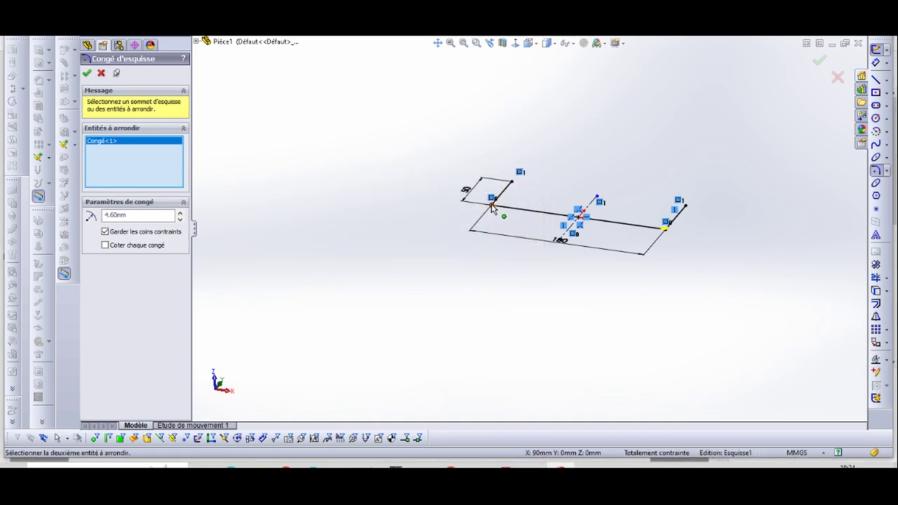
click(491, 208)
click(479, 238)
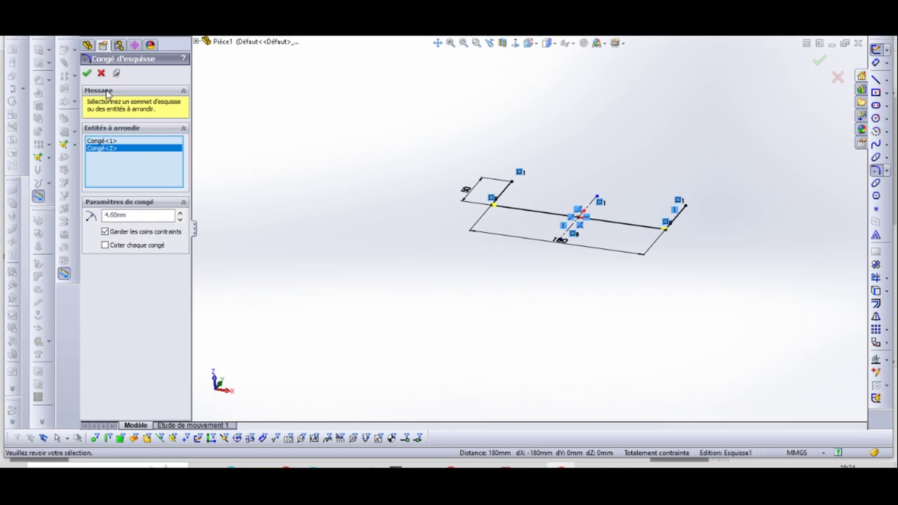
click(92, 73)
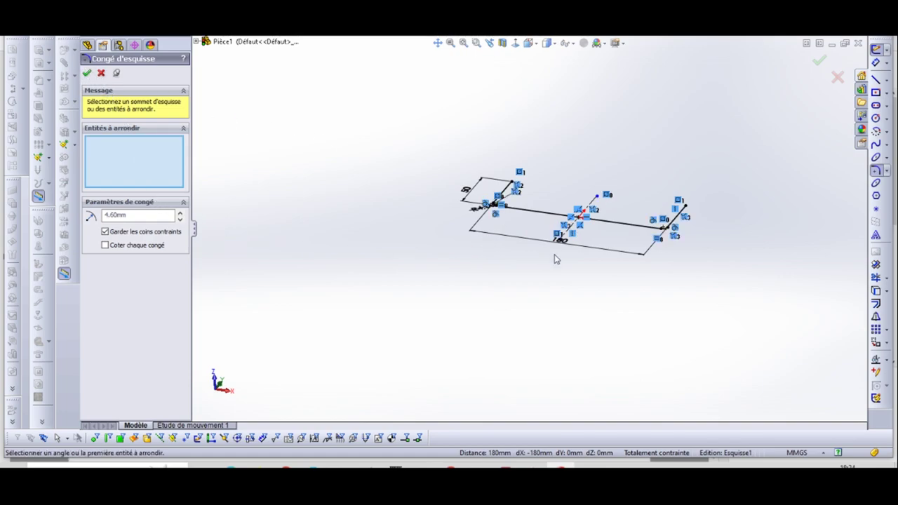
click(817, 63)
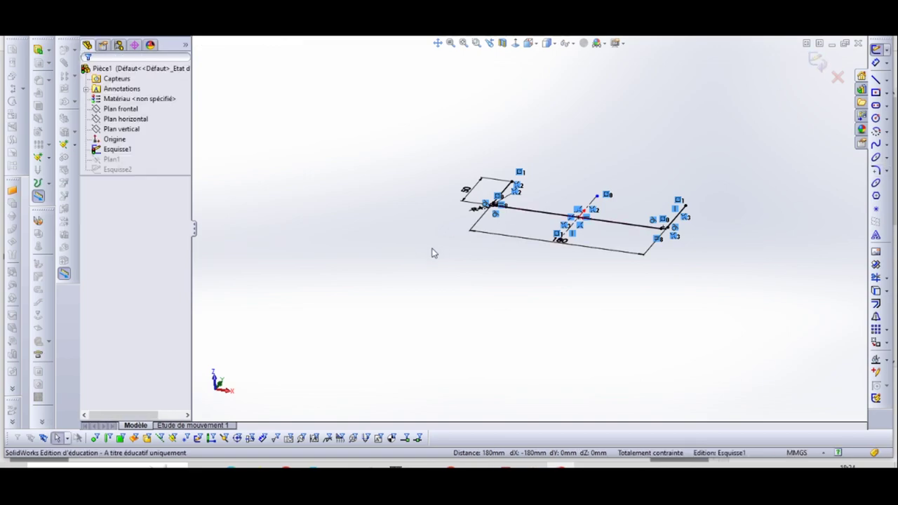
click(819, 62)
Step: Open the large profile's sketch on Plan1 for editing and start a sketch fillet for its corners
right_click(128, 171)
click(134, 138)
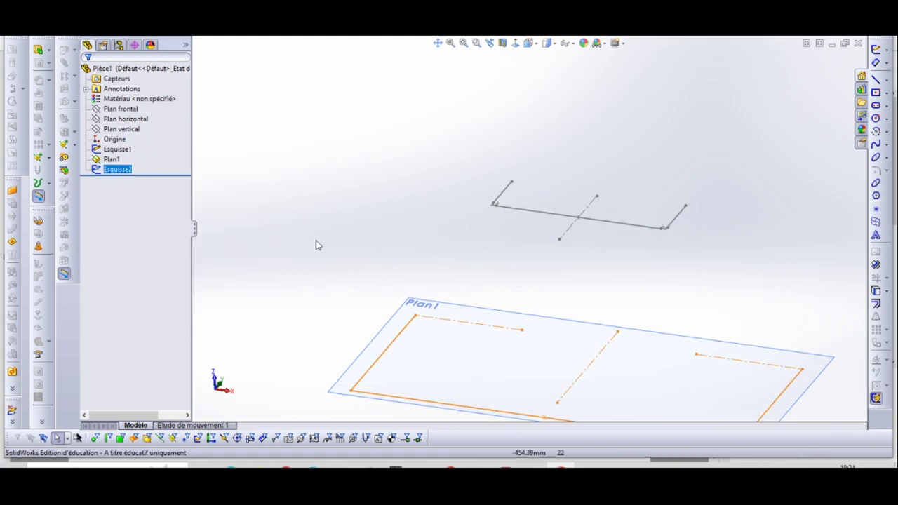
scroll(511, 355, up, 3)
scroll(634, 287, down, 6)
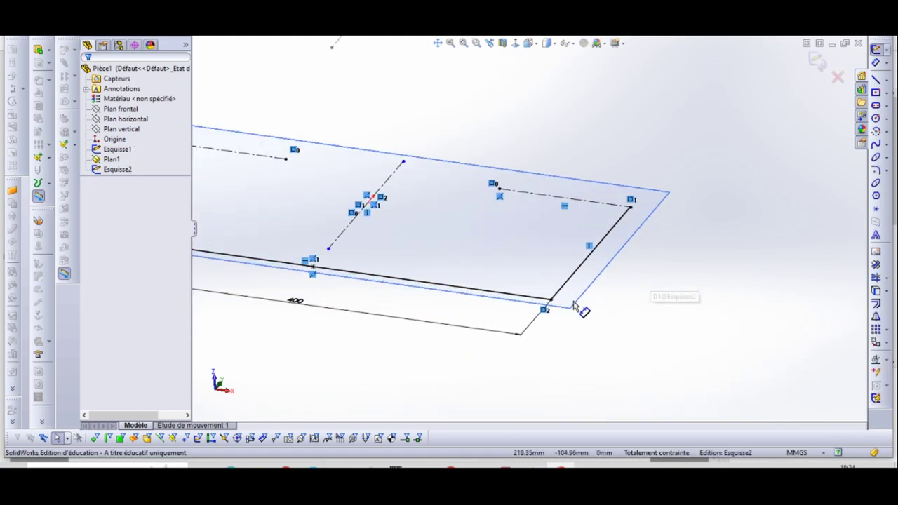
click(876, 170)
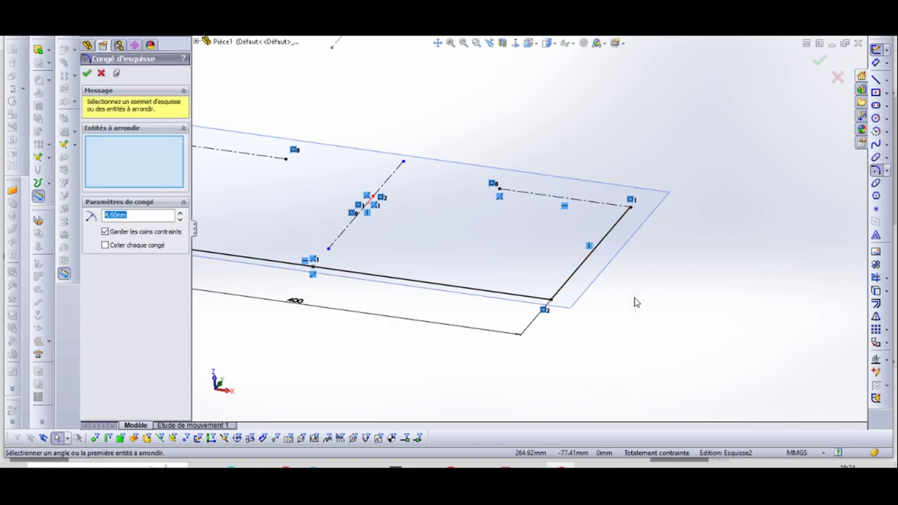